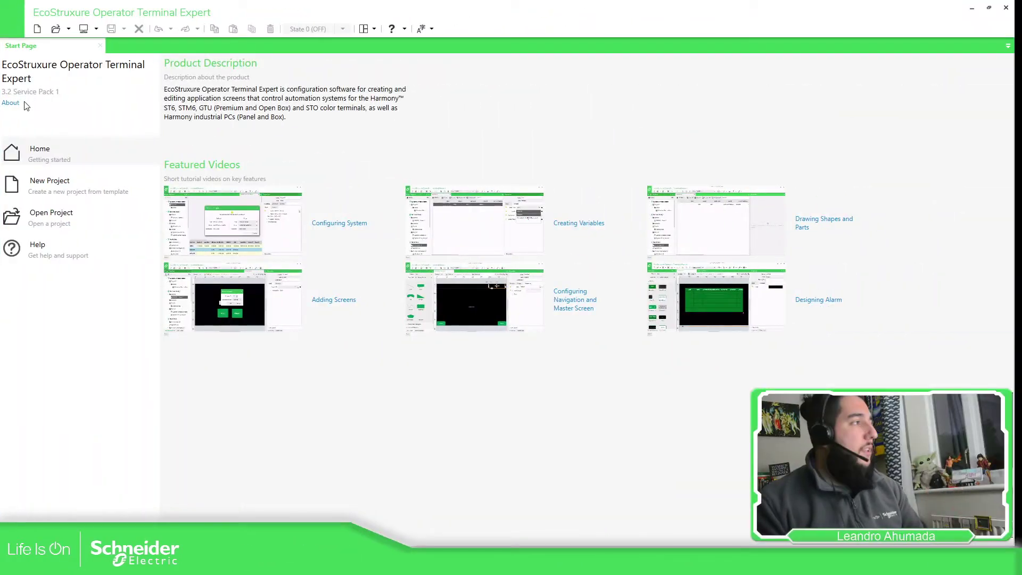
# Create a new project and open Screen1 in the editor
pyautogui.click(38, 31)
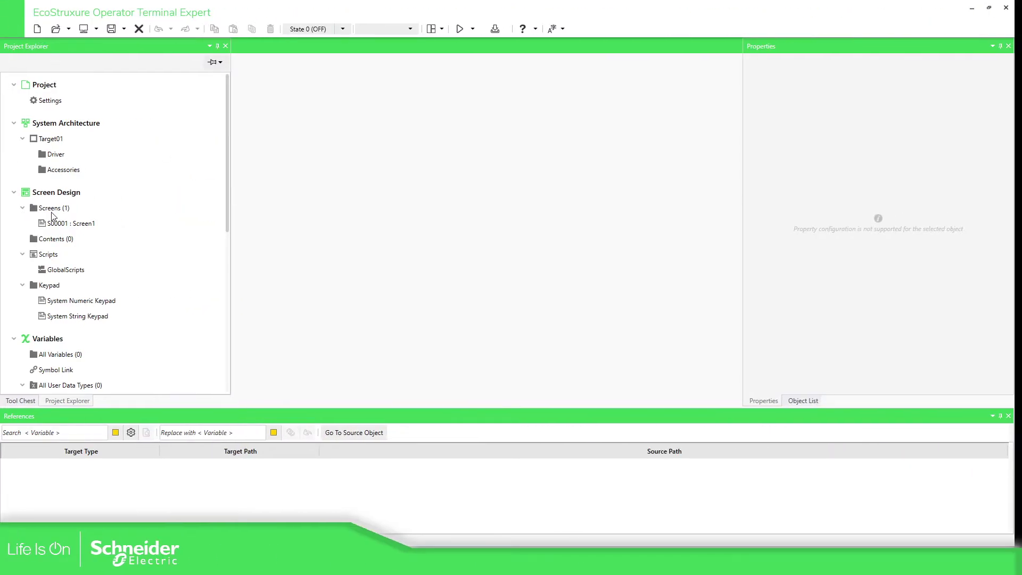
pyautogui.doubleClick(67, 223)
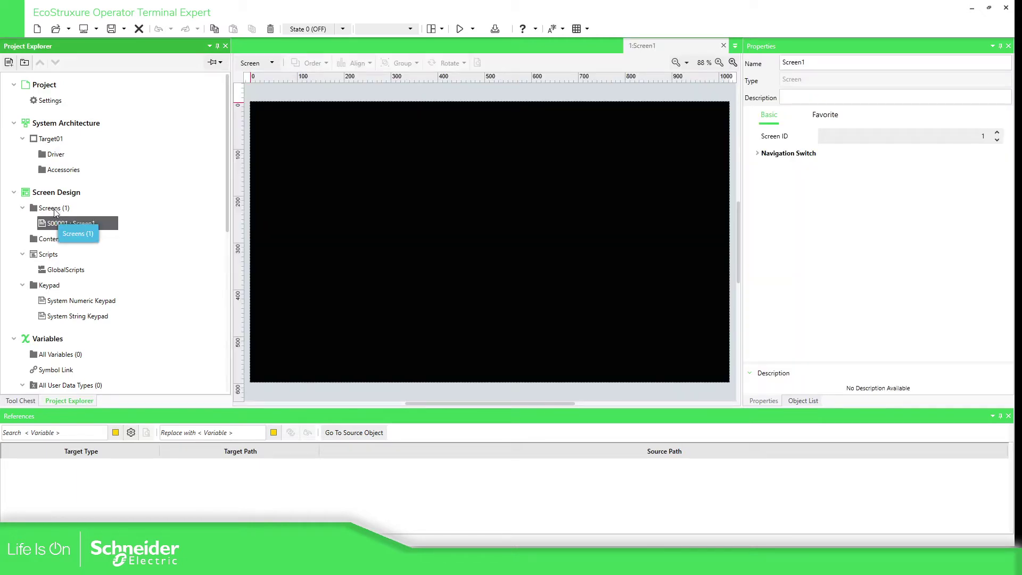
pyautogui.click(53, 211)
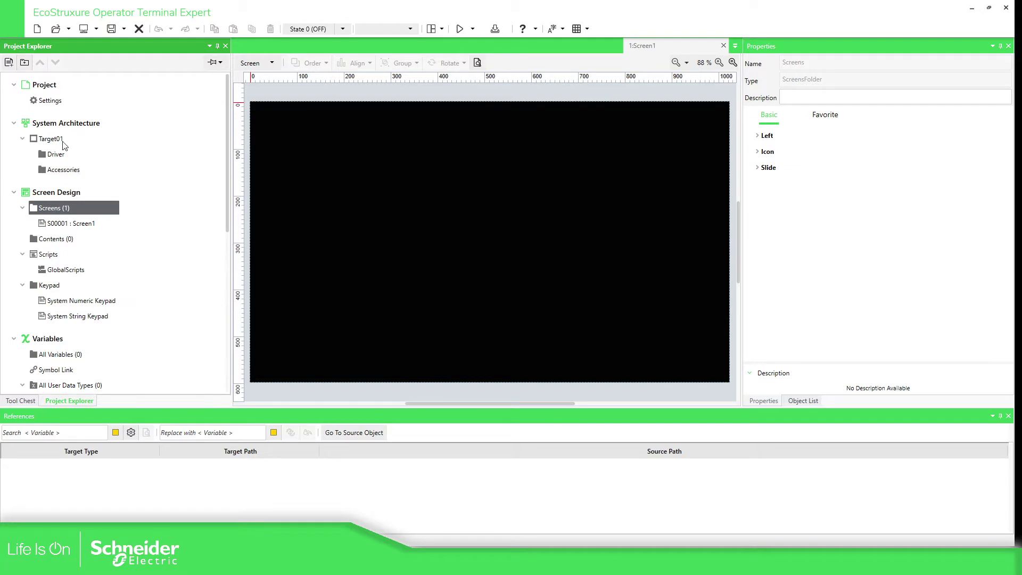
pyautogui.click(24, 63)
pyautogui.moveTo(520, 249); pyautogui.dragTo(467, 214)
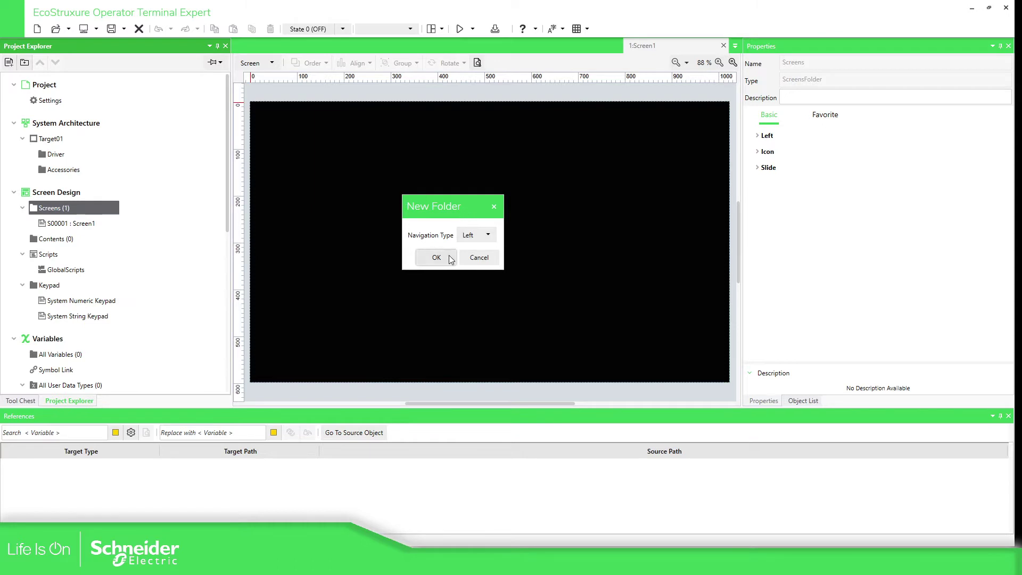
pyautogui.click(479, 258)
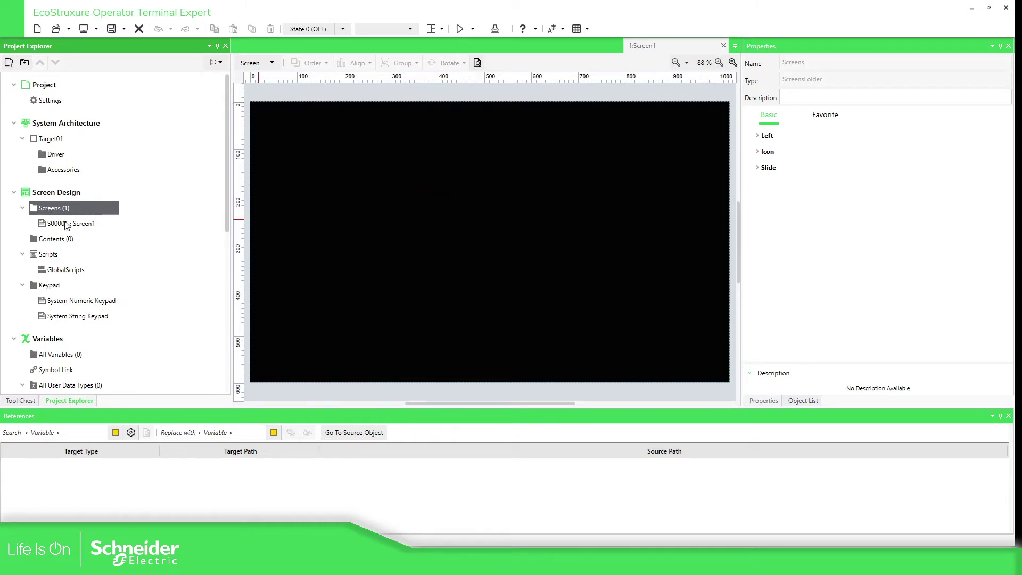
# Add a new screen to the Screens folder with screen ID 2 and container type Canvas
pyautogui.click(9, 63)
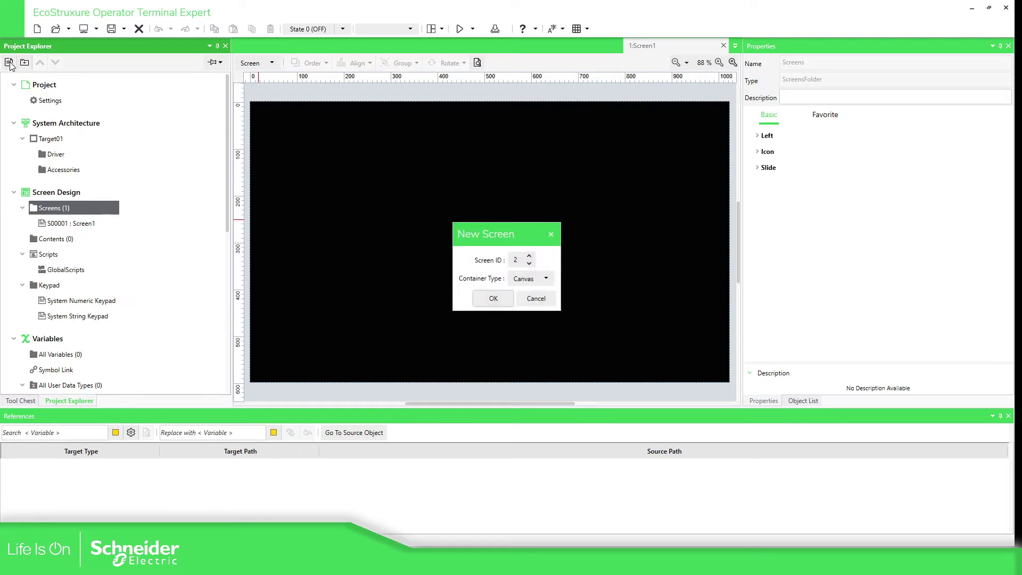
pyautogui.moveTo(494, 231); pyautogui.dragTo(451, 203)
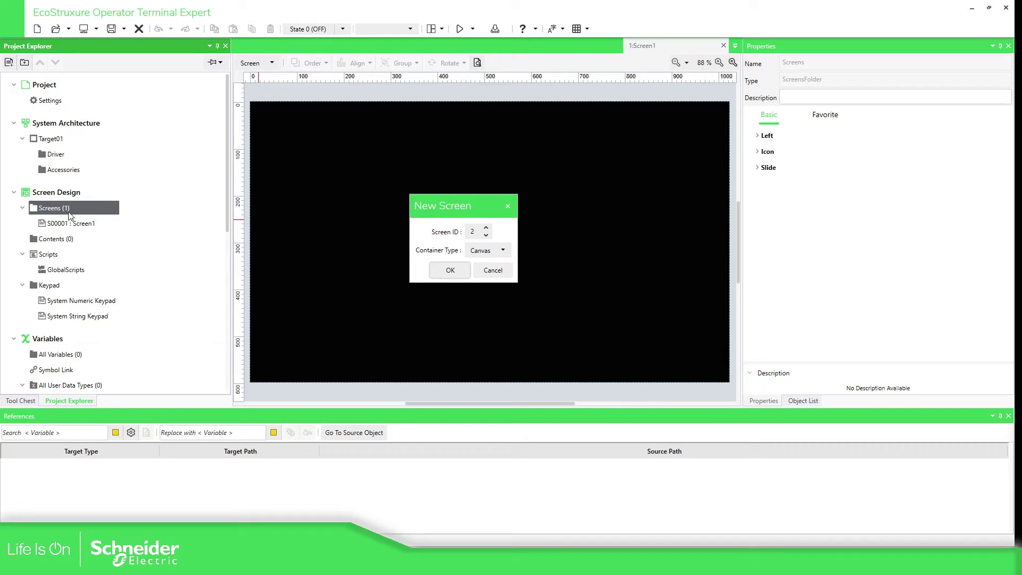
pyautogui.moveTo(481, 203); pyautogui.dragTo(499, 195)
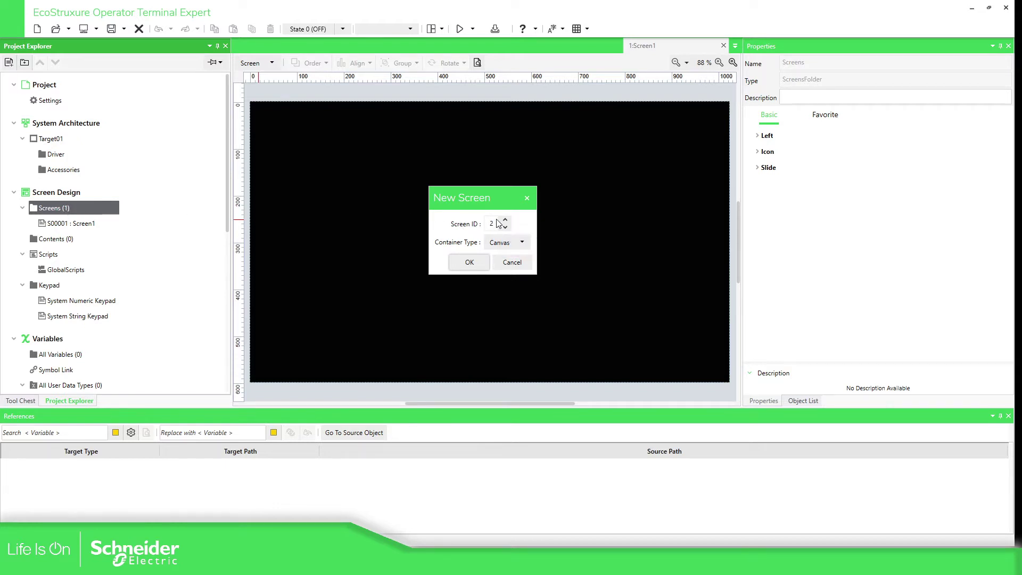
pyautogui.click(525, 245)
pyautogui.scroll(-2, 521, 290)
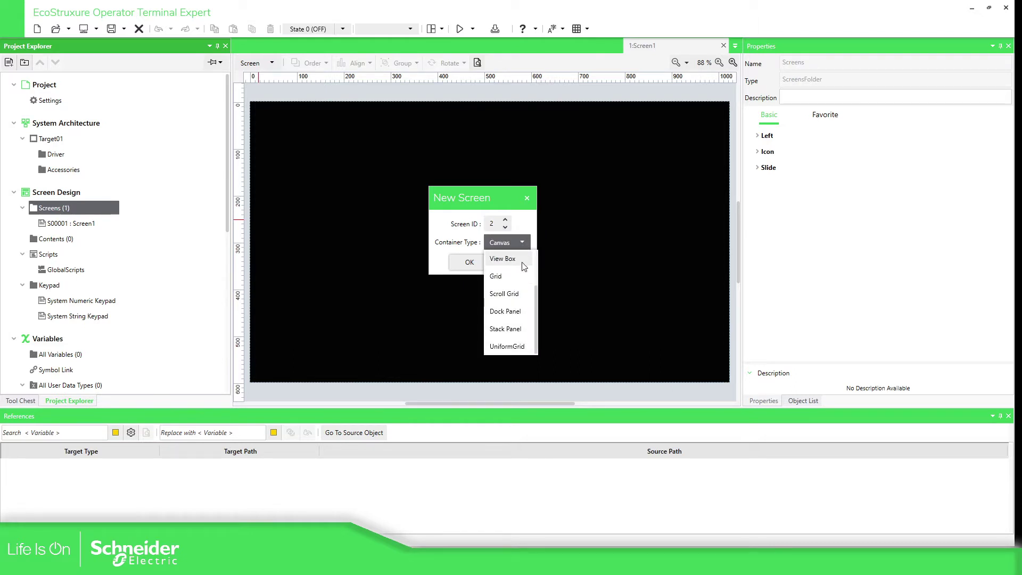
pyautogui.click(523, 223)
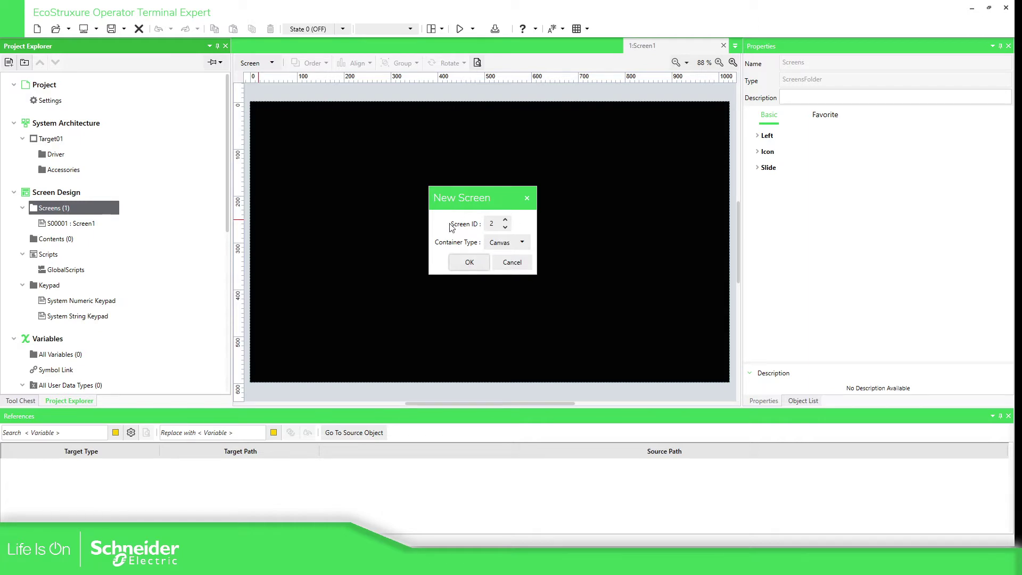
pyautogui.click(511, 245)
pyautogui.scroll(-1, 514, 304)
pyautogui.scroll(1, 518, 277)
pyautogui.click(519, 259)
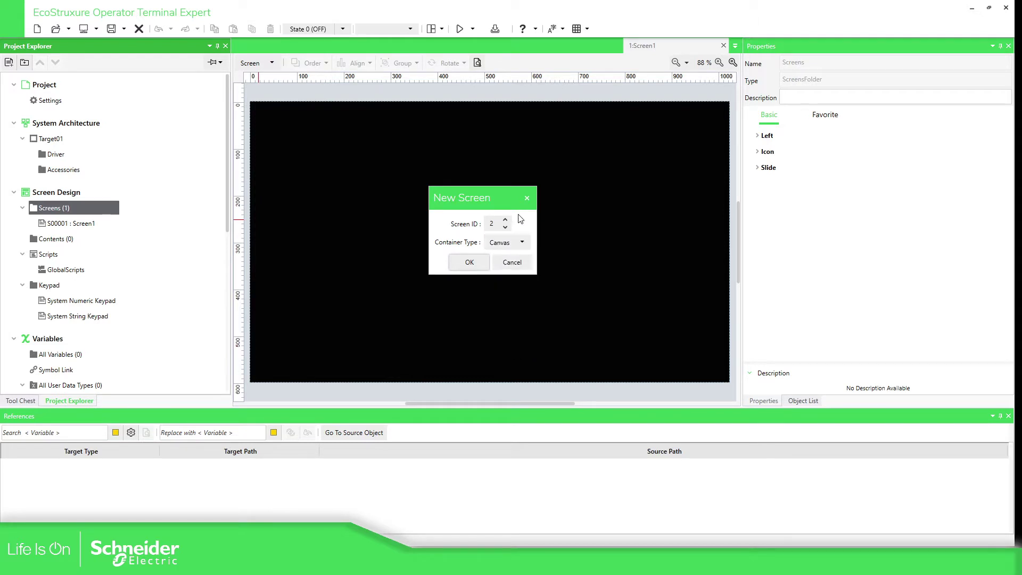
pyautogui.click(470, 262)
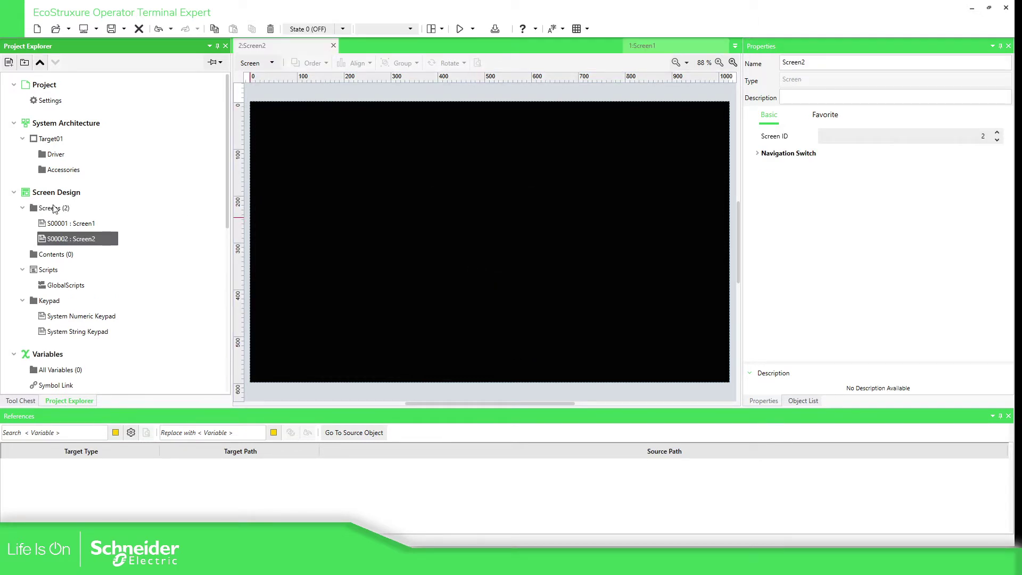
# Add another screen to the Screens folder with screen ID 5 and container type Canvas
pyautogui.click(53, 208)
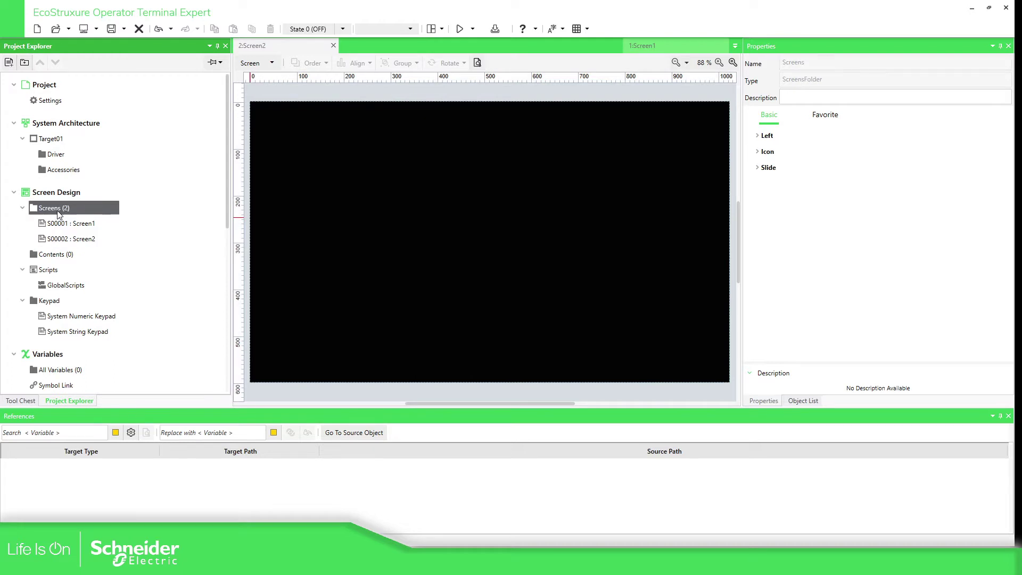
pyautogui.click(9, 63)
pyautogui.moveTo(516, 261); pyautogui.dragTo(507, 264)
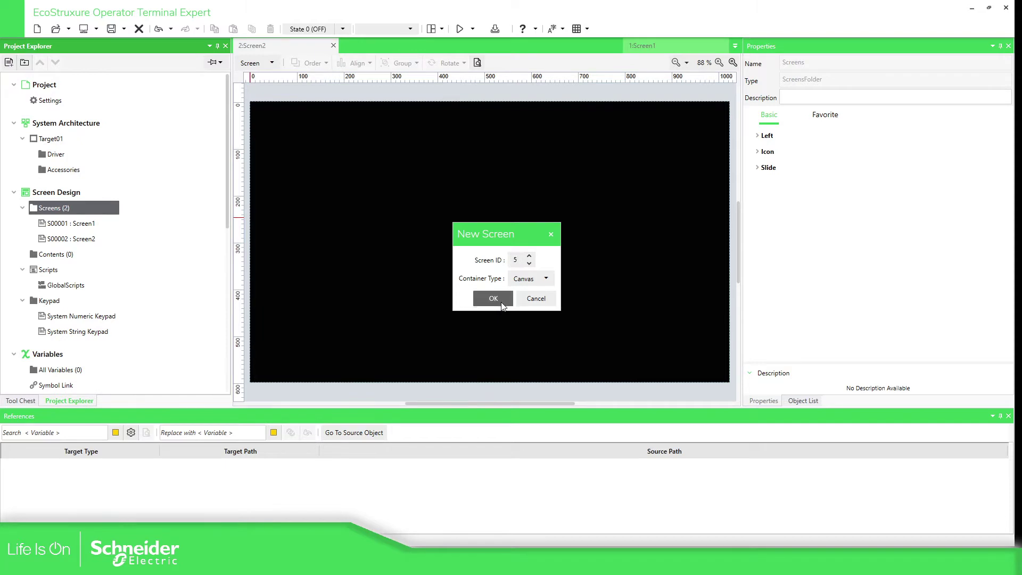
pyautogui.click(487, 299)
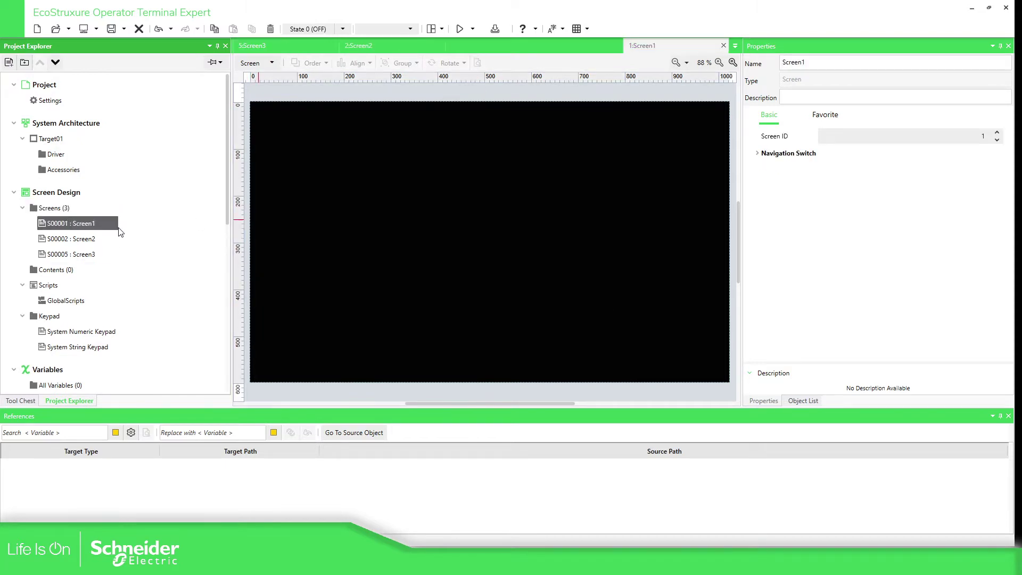
# Place a Switch part near the lower-left corner of Screen1's canvas, at about X 25, Y 526
pyautogui.click(69, 226)
pyautogui.click(425, 202)
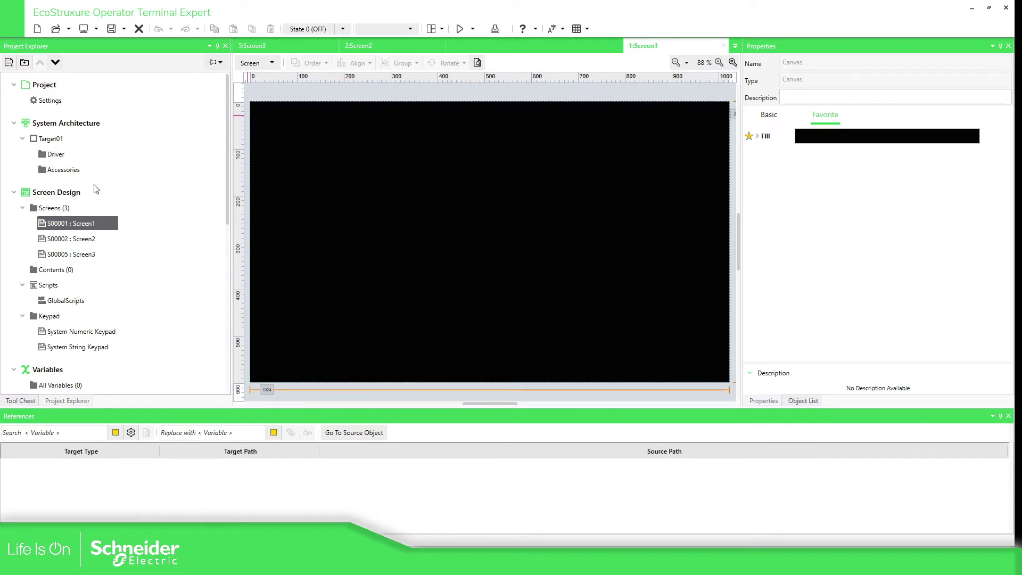
pyautogui.click(81, 226)
pyautogui.click(397, 219)
pyautogui.click(21, 401)
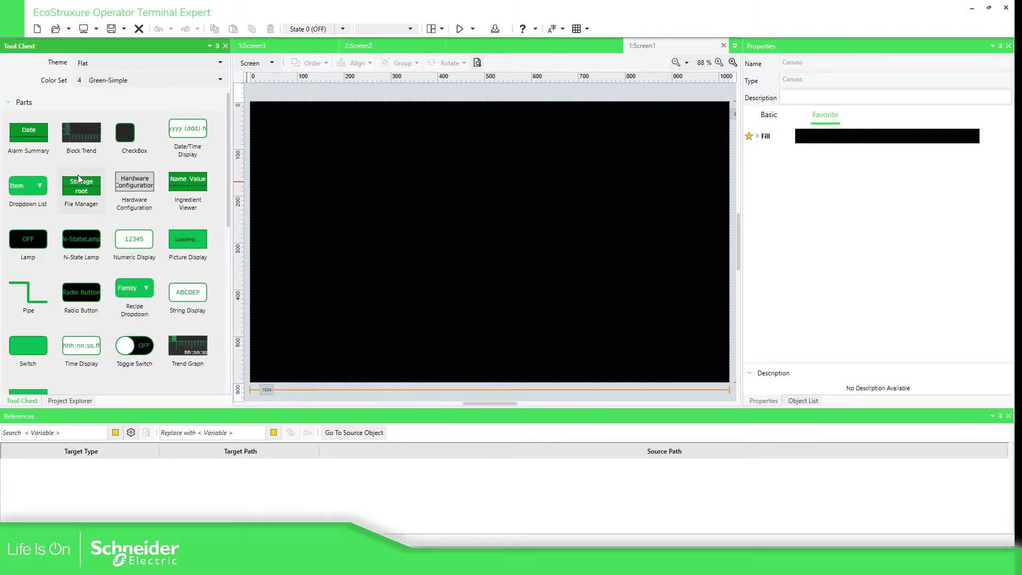
pyautogui.scroll(-1, 87, 171)
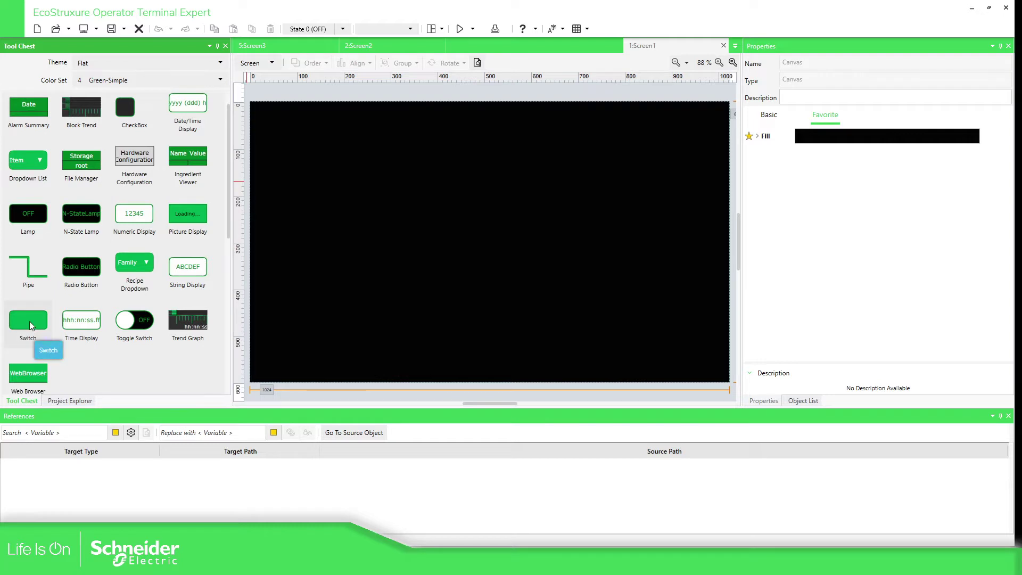
pyautogui.moveTo(30, 321)
pyautogui.mouseDown()
pyautogui.moveTo(379, 186)
pyautogui.moveTo(296, 362)
pyautogui.mouseUp()
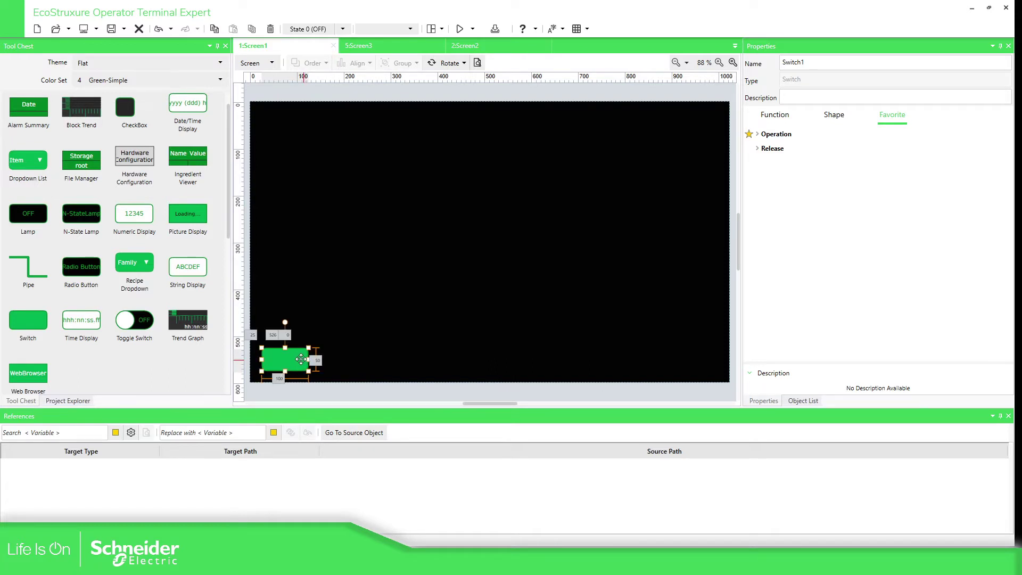
# Set the touch operation type of the switch on Screen1 to Screen Change
pyautogui.click(286, 357)
pyautogui.click(783, 120)
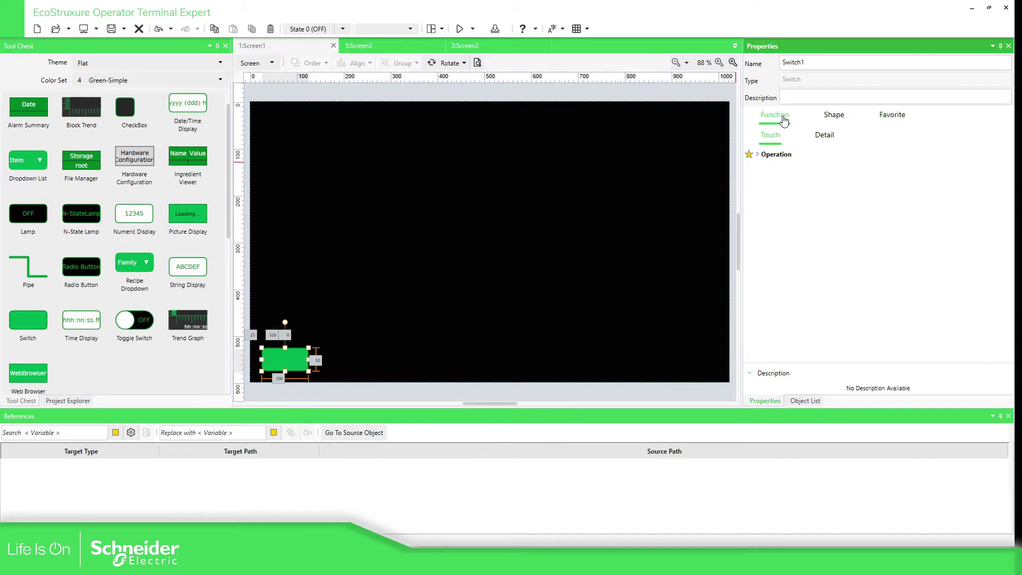
pyautogui.click(758, 155)
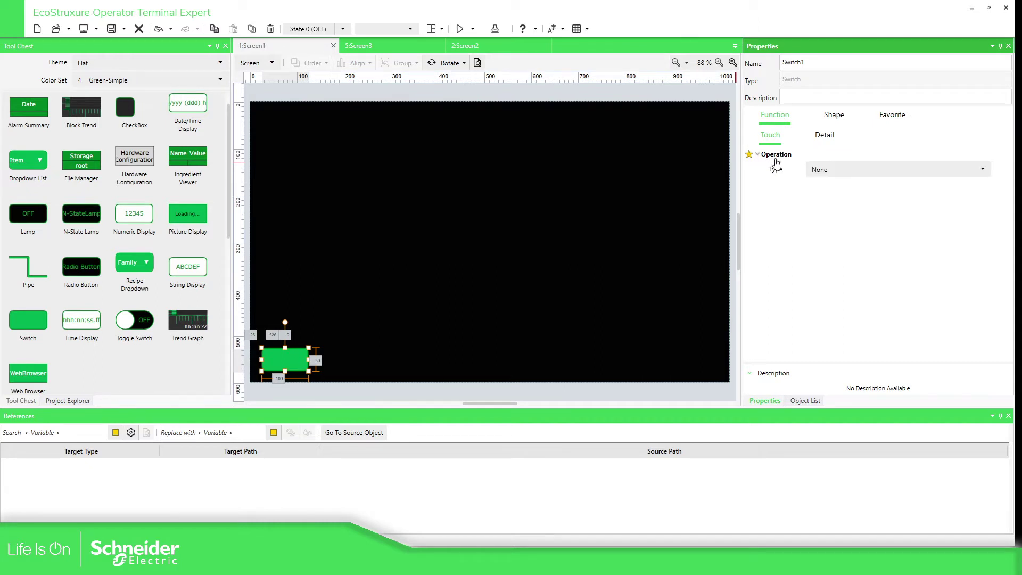
pyautogui.click(982, 170)
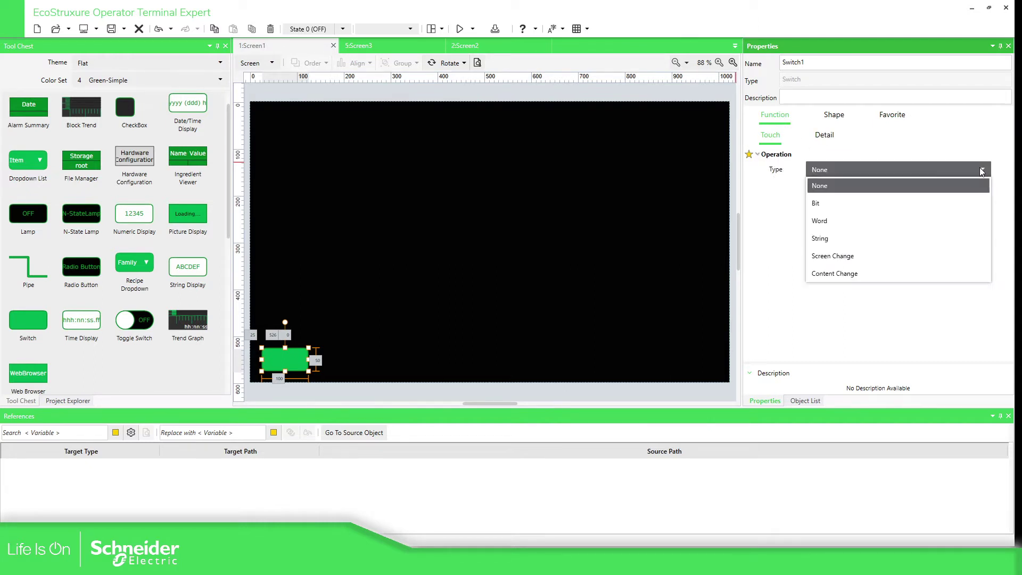
pyautogui.click(846, 262)
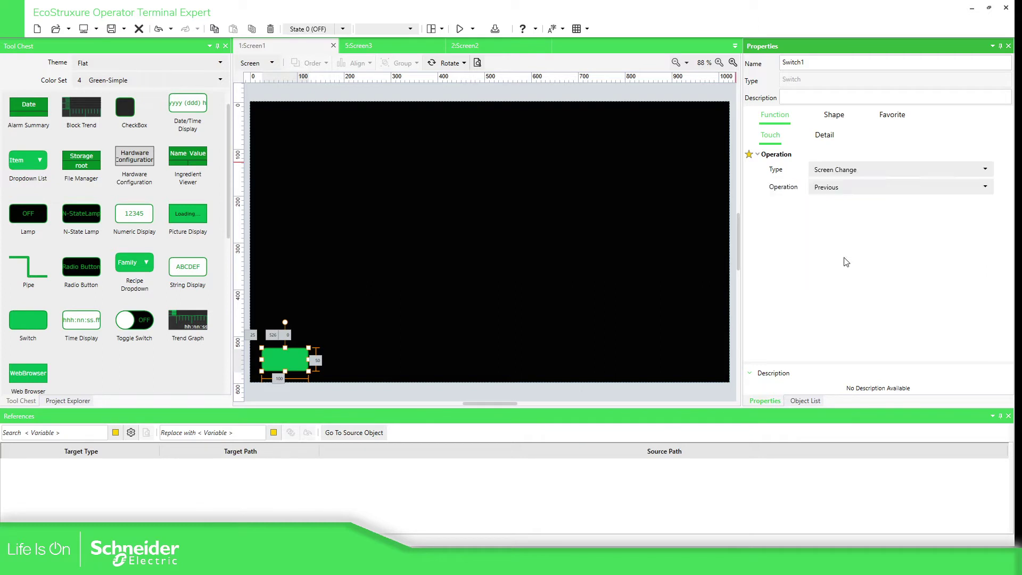
pyautogui.click(847, 169)
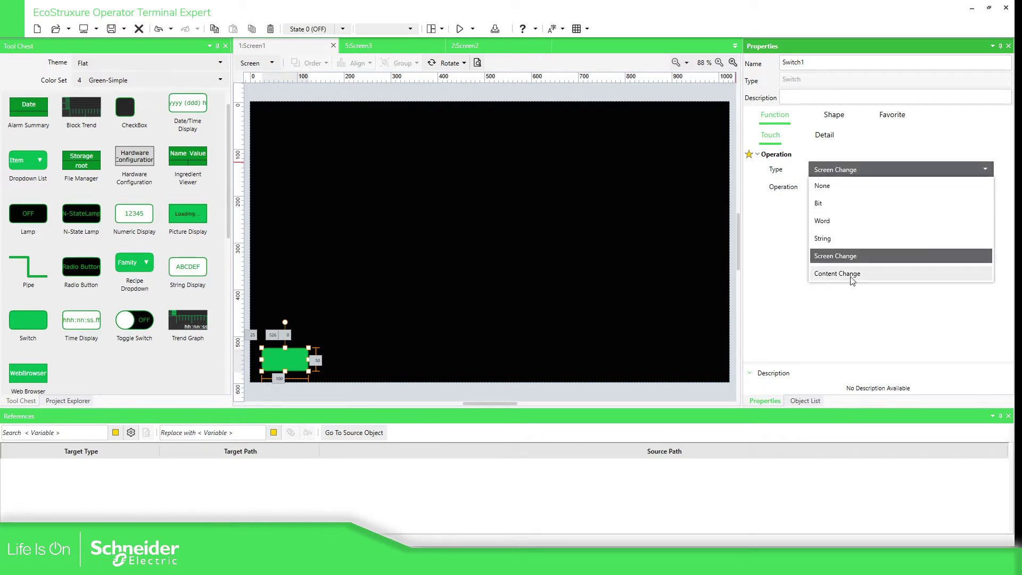
pyautogui.click(813, 300)
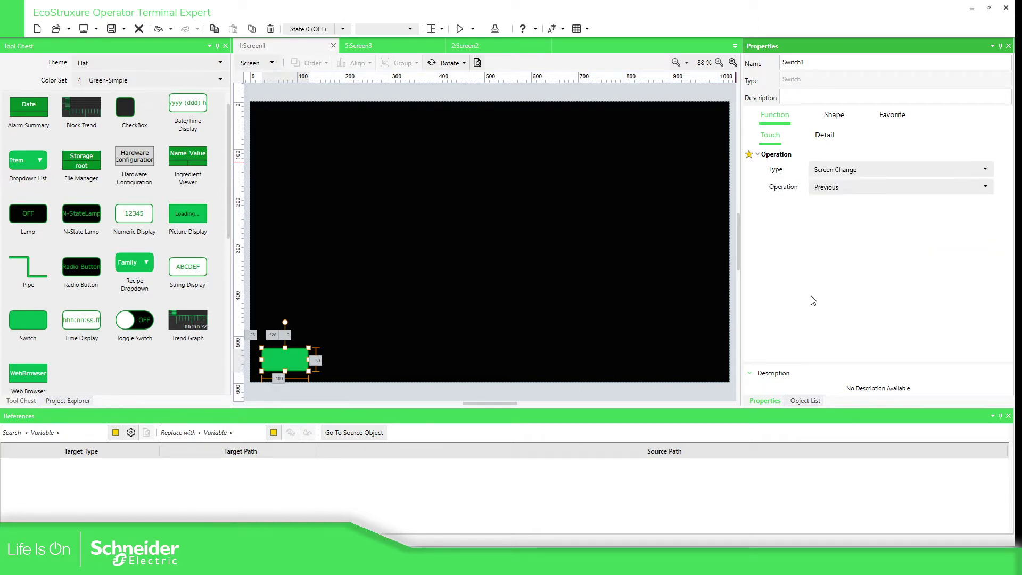
# Set the switch's screen change operation to Specific ID
pyautogui.click(71, 400)
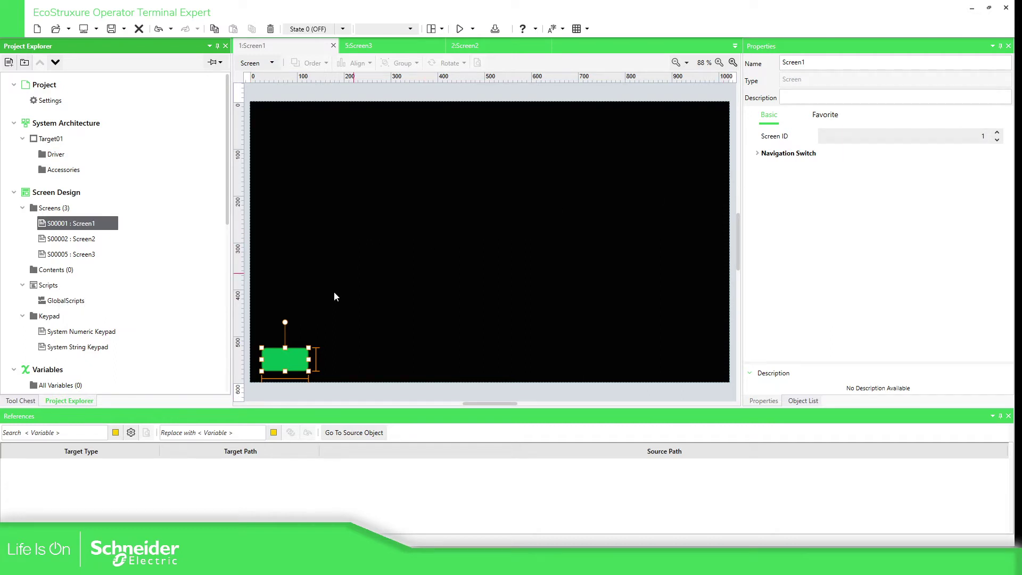
pyautogui.click(290, 355)
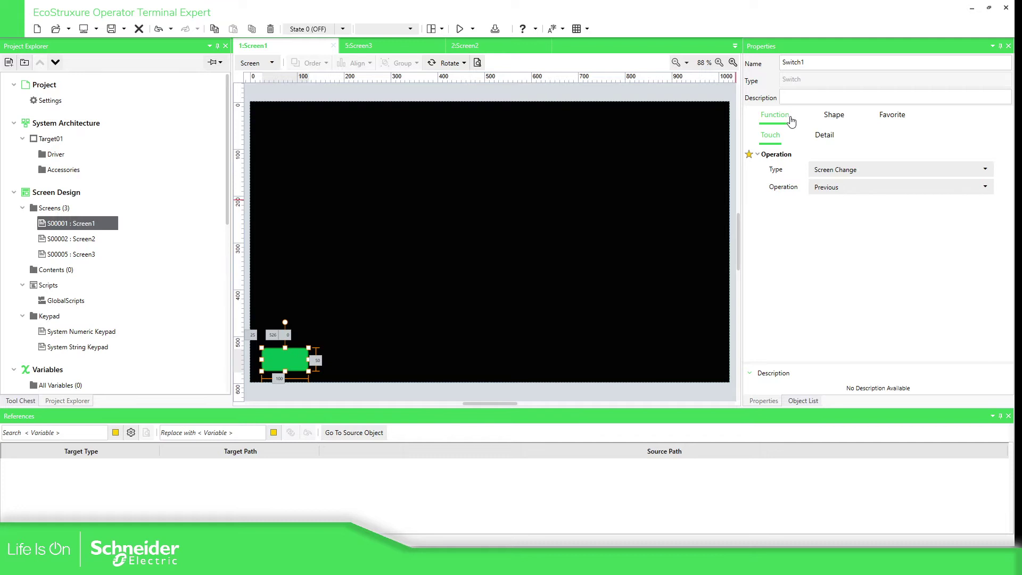
pyautogui.click(870, 188)
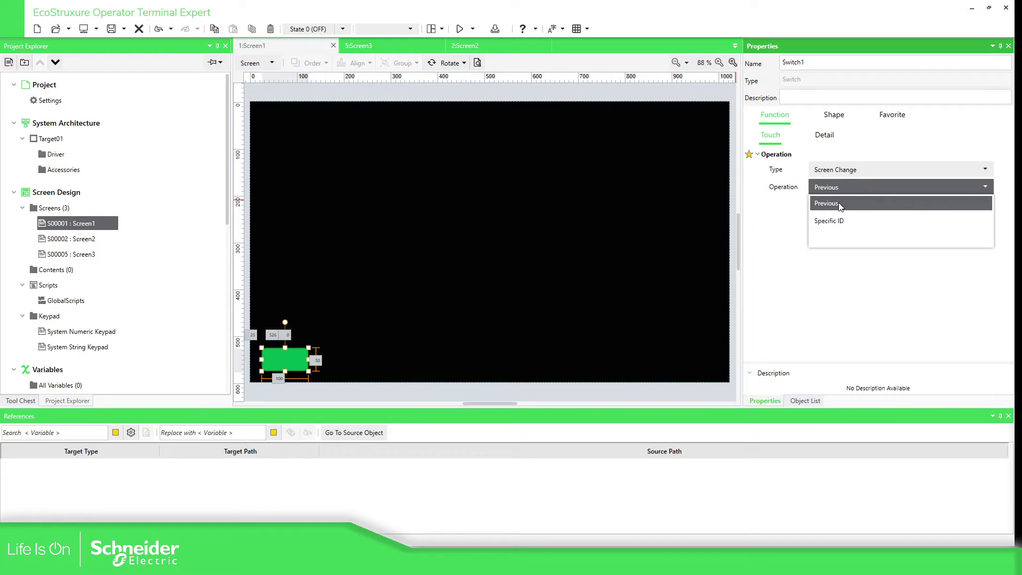
pyautogui.click(839, 224)
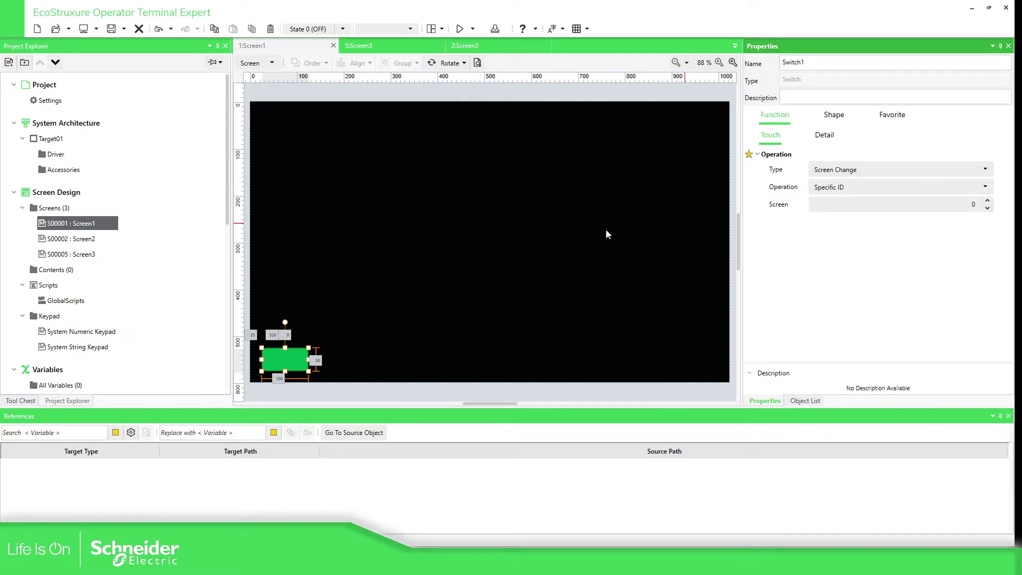
pyautogui.moveTo(63, 225); pyautogui.dragTo(66, 224)
pyautogui.click(9, 63)
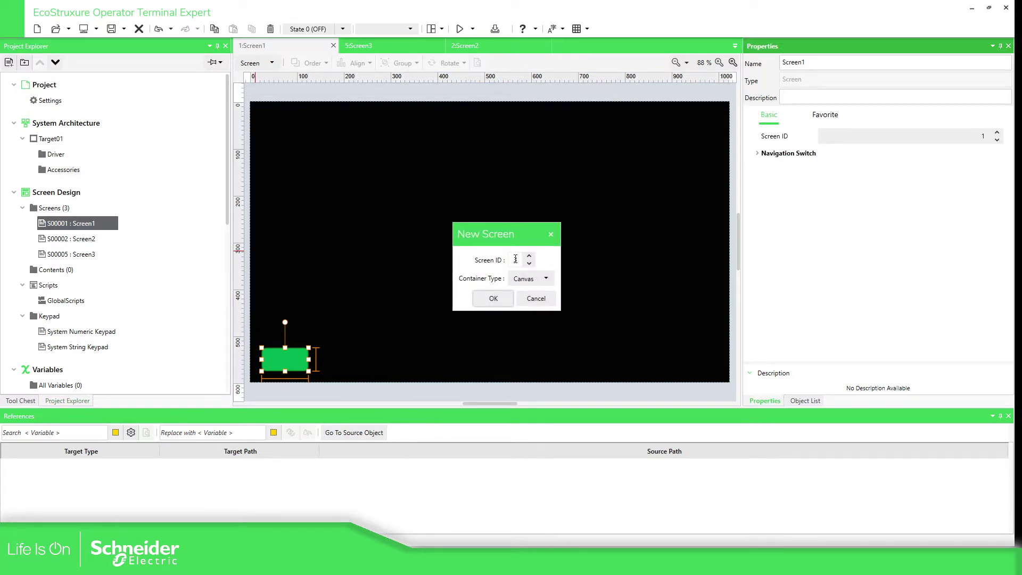
pyautogui.click(535, 299)
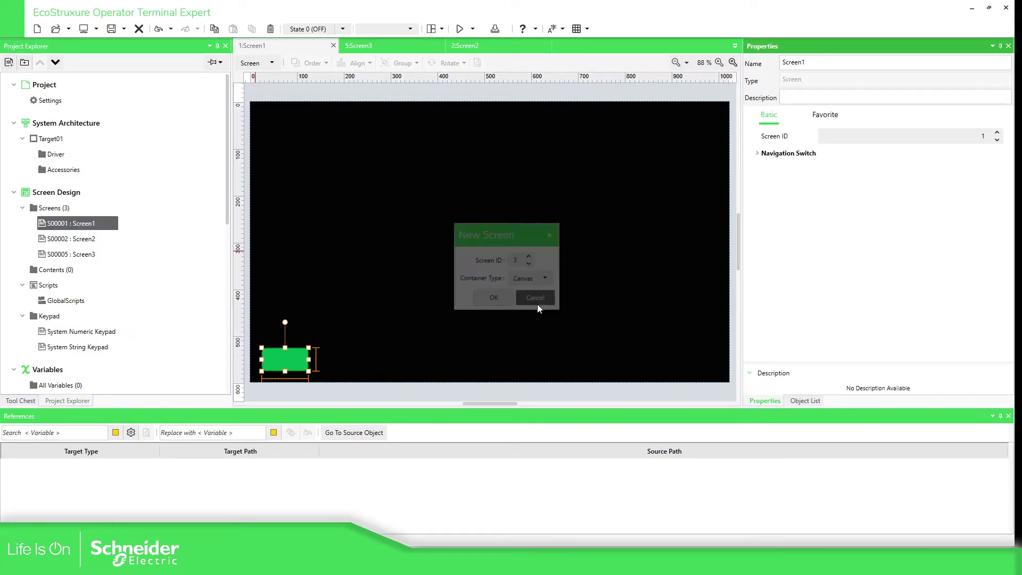
# Move the switch along the canvas's lower edge to about X 184 and set its target screen to 2
pyautogui.click(307, 363)
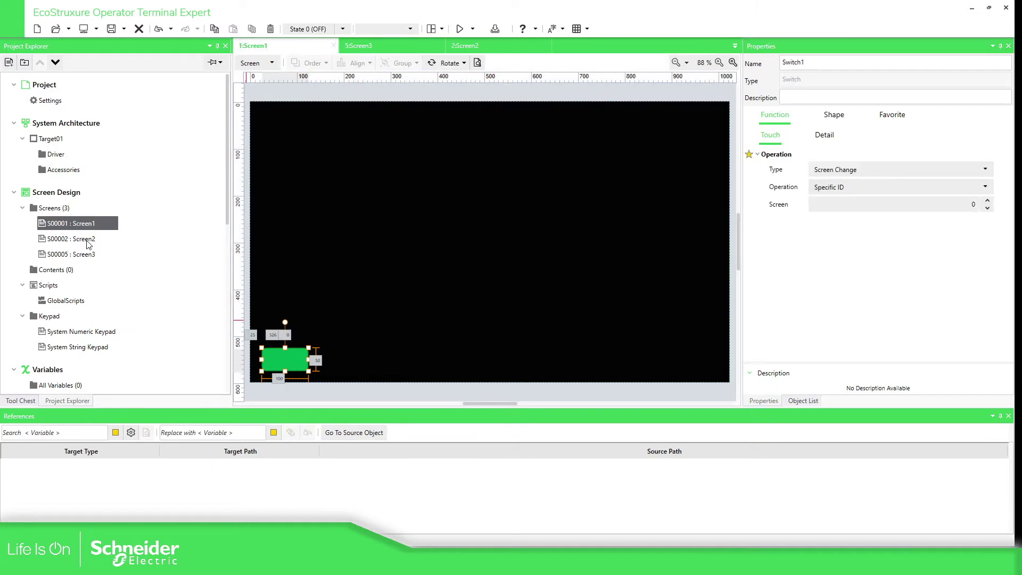
pyautogui.moveTo(280, 361); pyautogui.dragTo(357, 360)
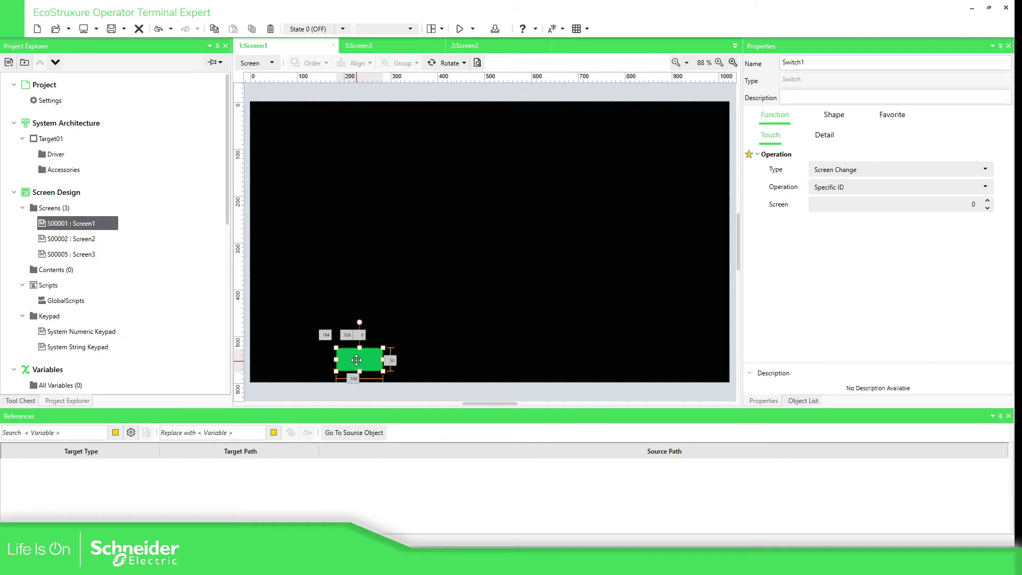
pyautogui.click(974, 206)
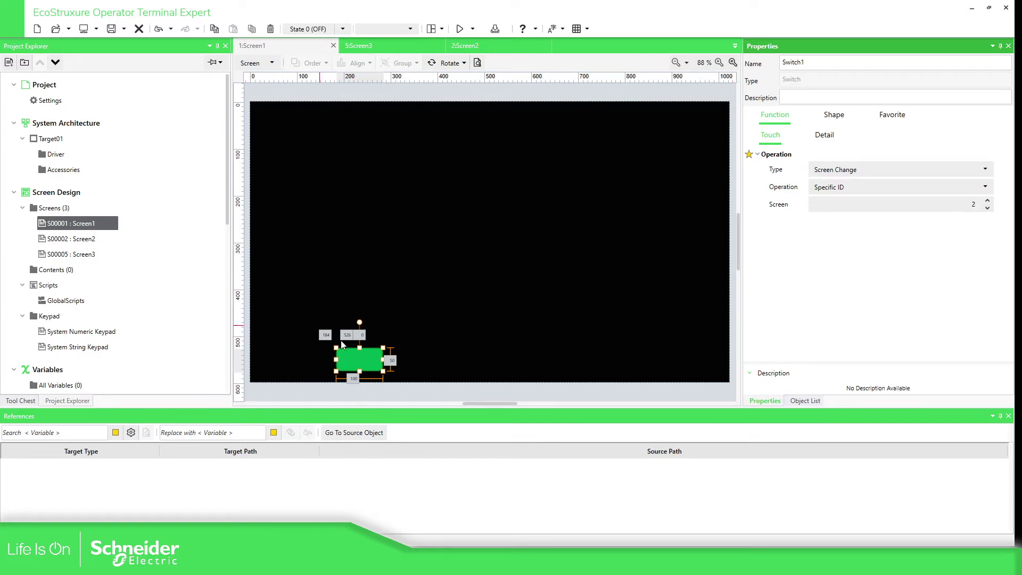
pyautogui.click(374, 366)
pyautogui.click(407, 339)
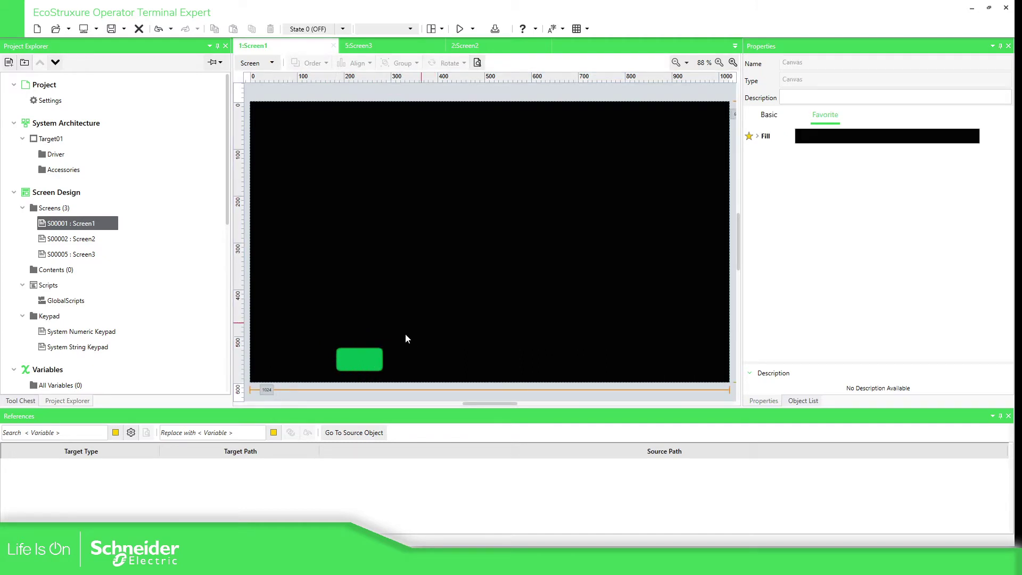
# Duplicate the switch on Screen1 and place the copy to its right, at about X 320, Y 526
pyautogui.click(370, 364)
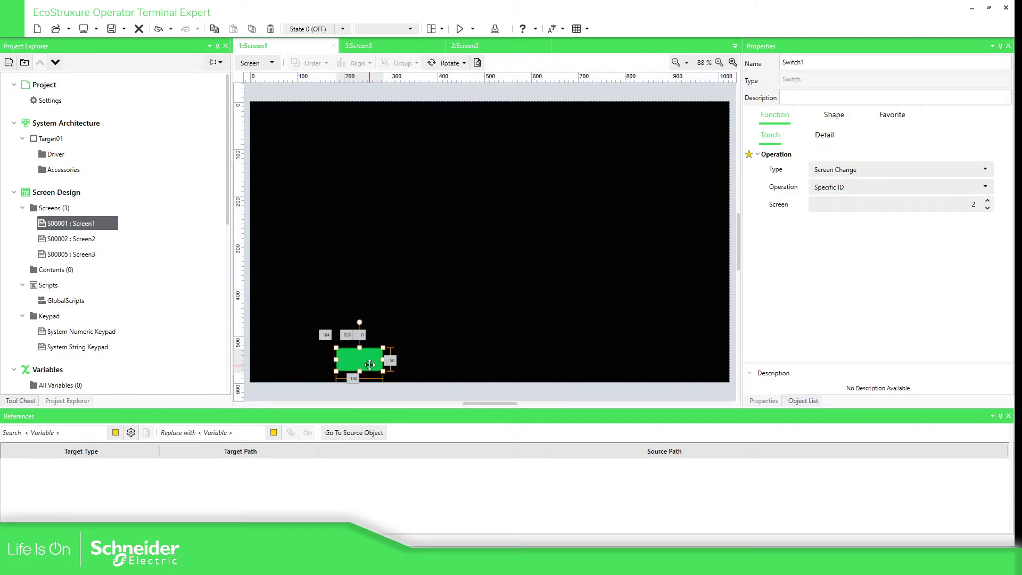
pyautogui.hotkey('ctrl', 'c')
pyautogui.hotkey('ctrl', 'v')
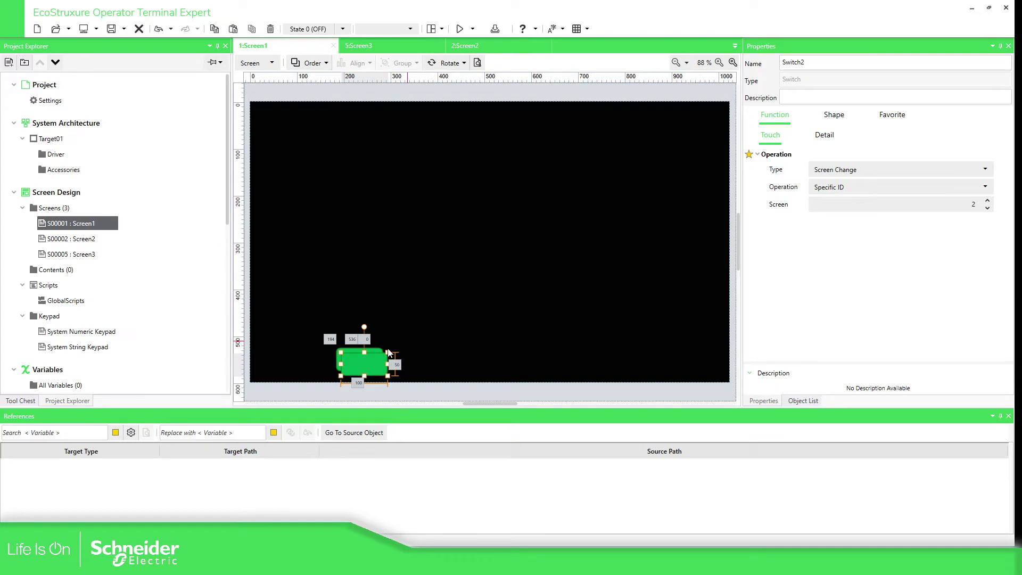
pyautogui.moveTo(369, 365); pyautogui.dragTo(423, 363)
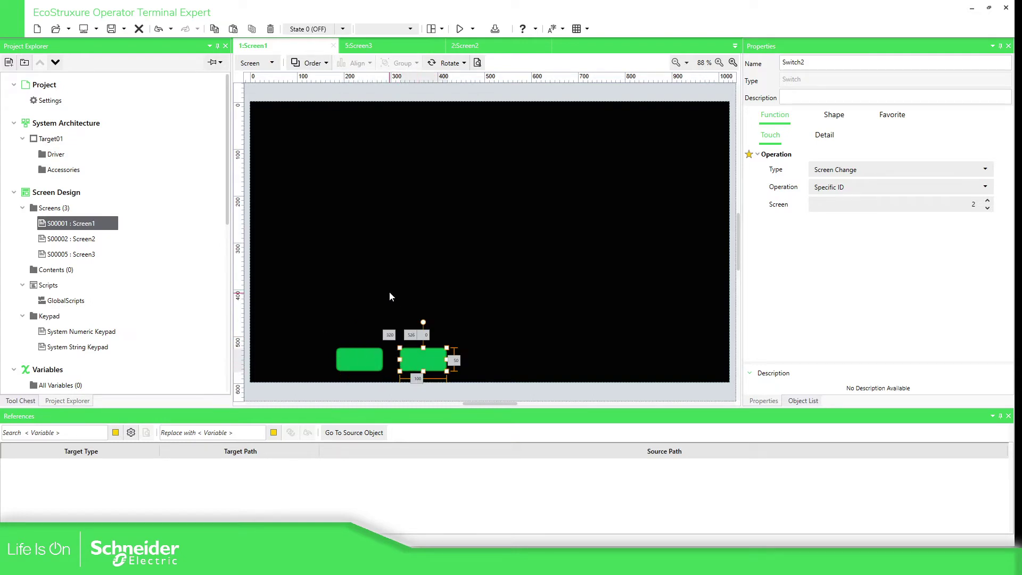
pyautogui.click(381, 336)
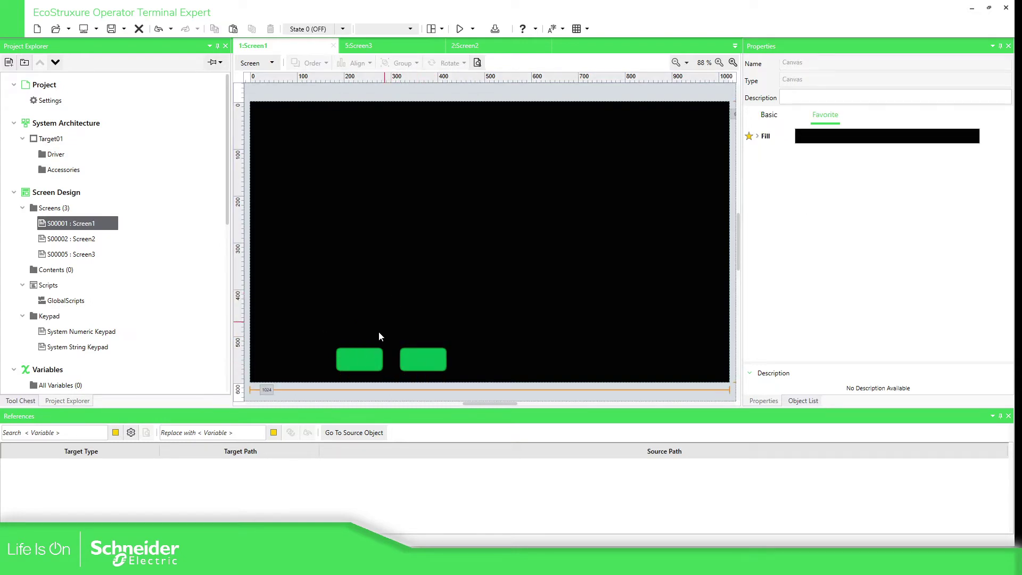
# Duplicate the original switch again and place this copy to its left, at about X 54, Y 525
pyautogui.click(365, 361)
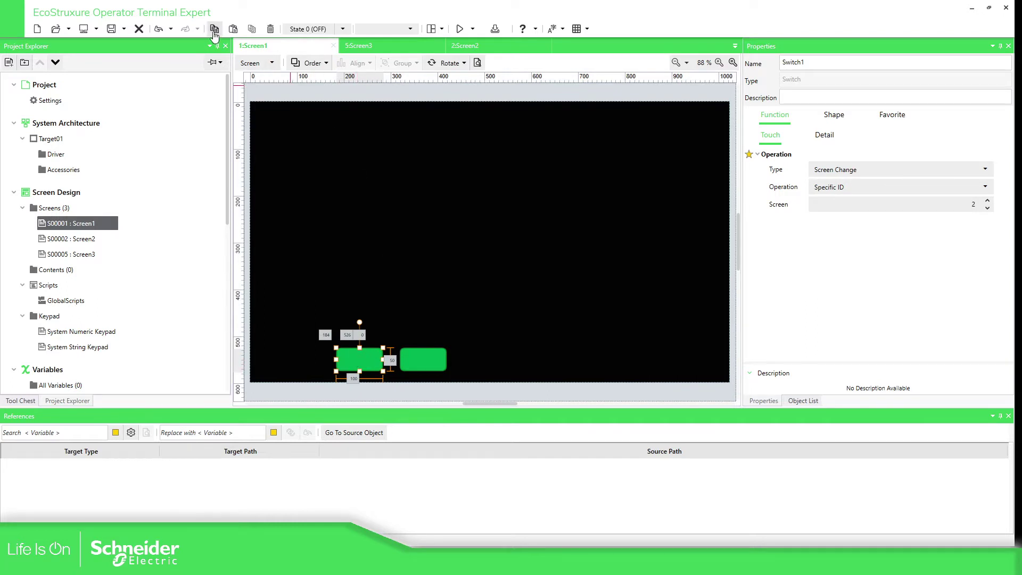
pyautogui.click(214, 35)
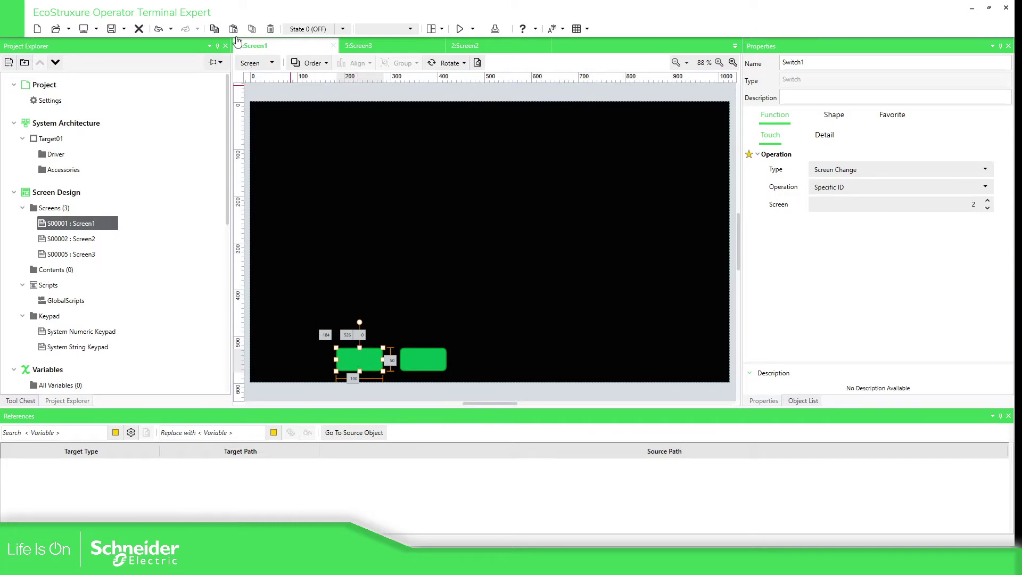
pyautogui.click(234, 30)
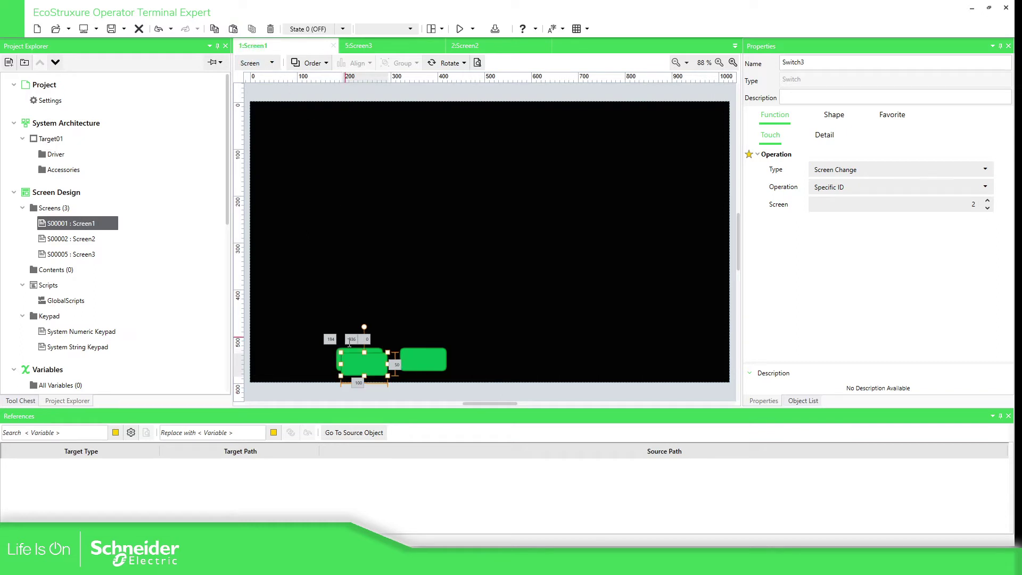
pyautogui.moveTo(371, 371); pyautogui.dragTo(306, 360)
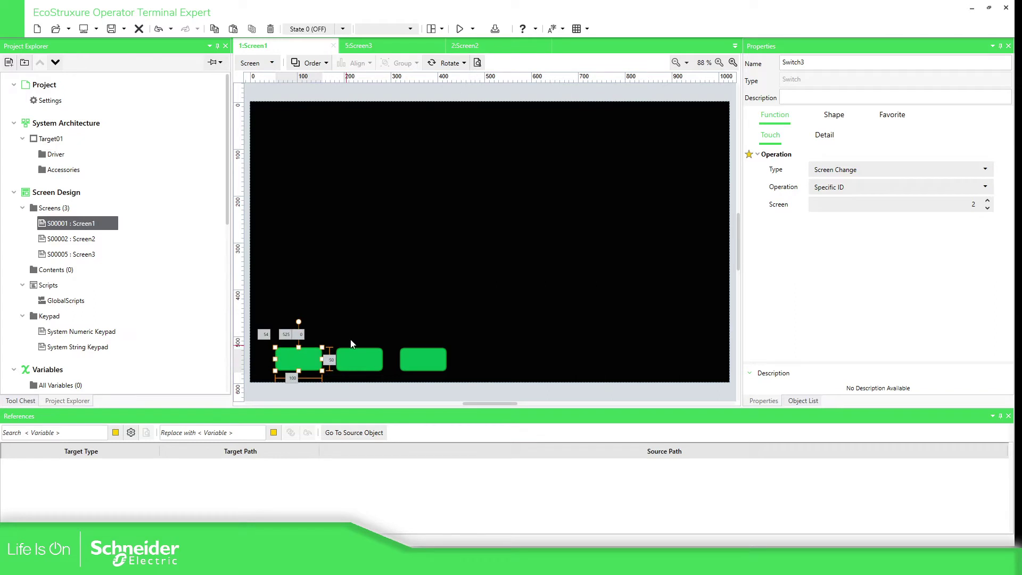
# Set the leftmost switch's target screen to 1 and open the rightmost switch's target screen value for editing
pyautogui.click(970, 206)
pyautogui.write('1')
pyautogui.click(965, 283)
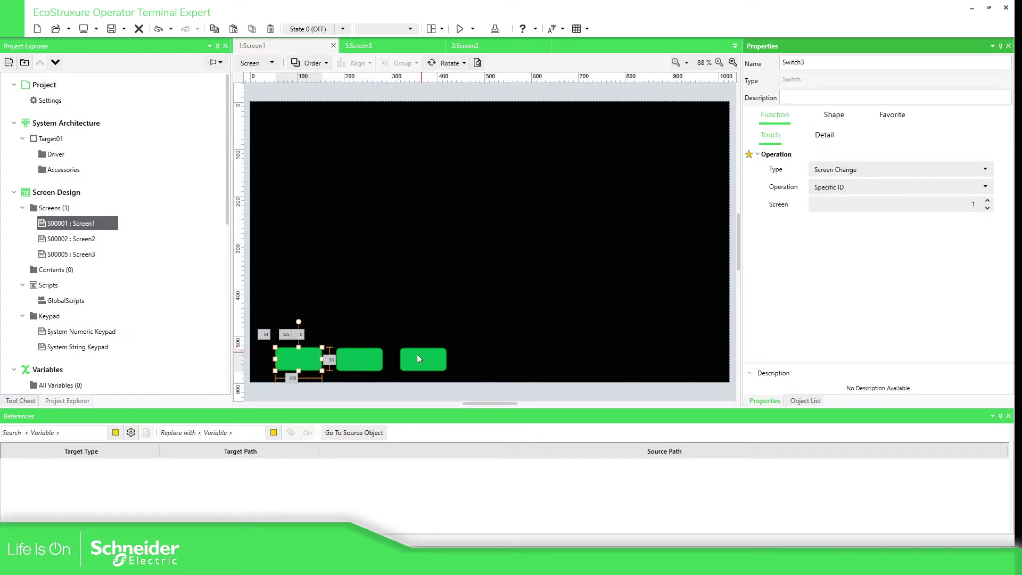
pyautogui.click(417, 362)
pyautogui.click(988, 212)
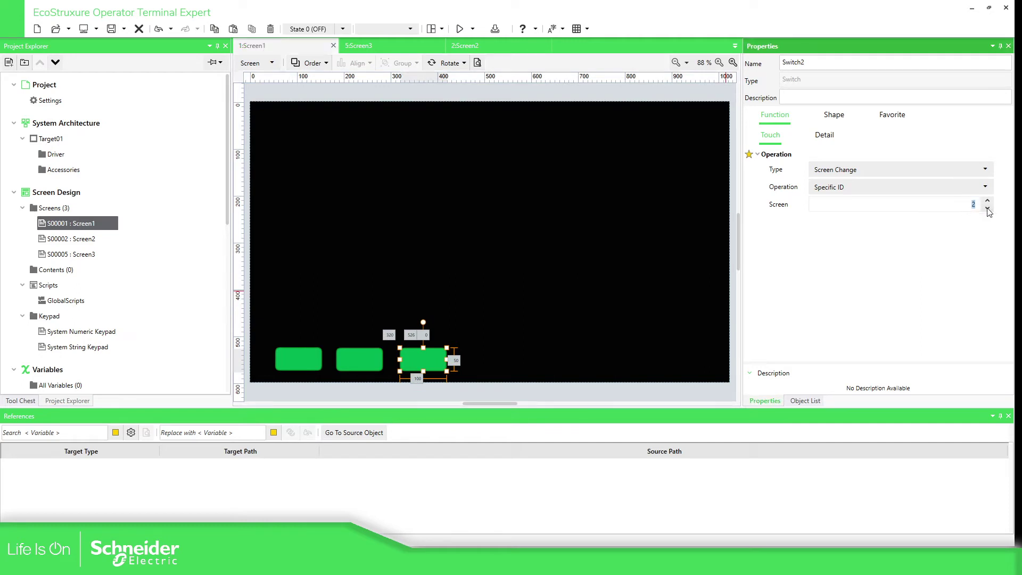
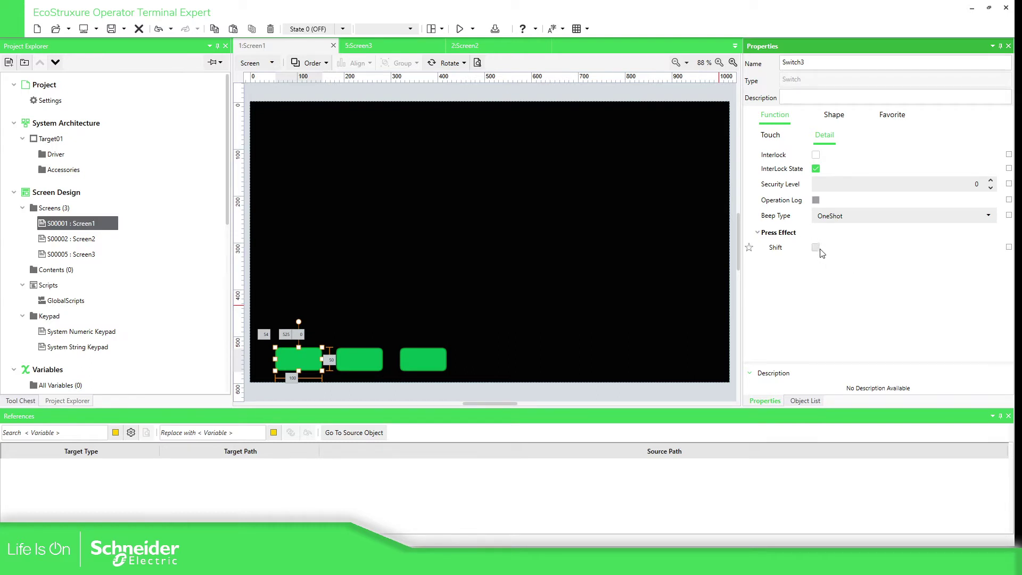
# Enable the Shift press effect for the middle switch
pyautogui.click(364, 365)
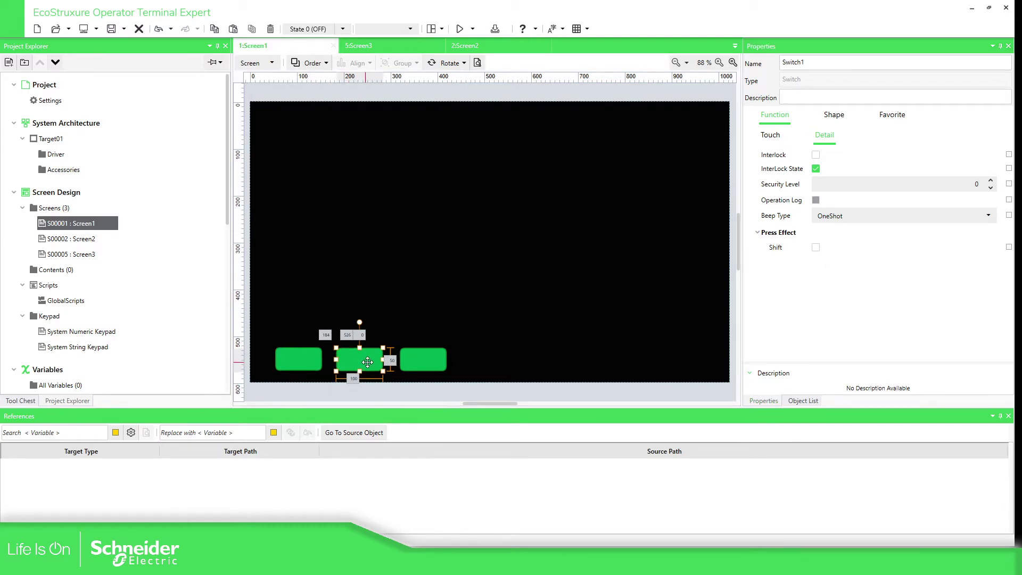
pyautogui.click(816, 247)
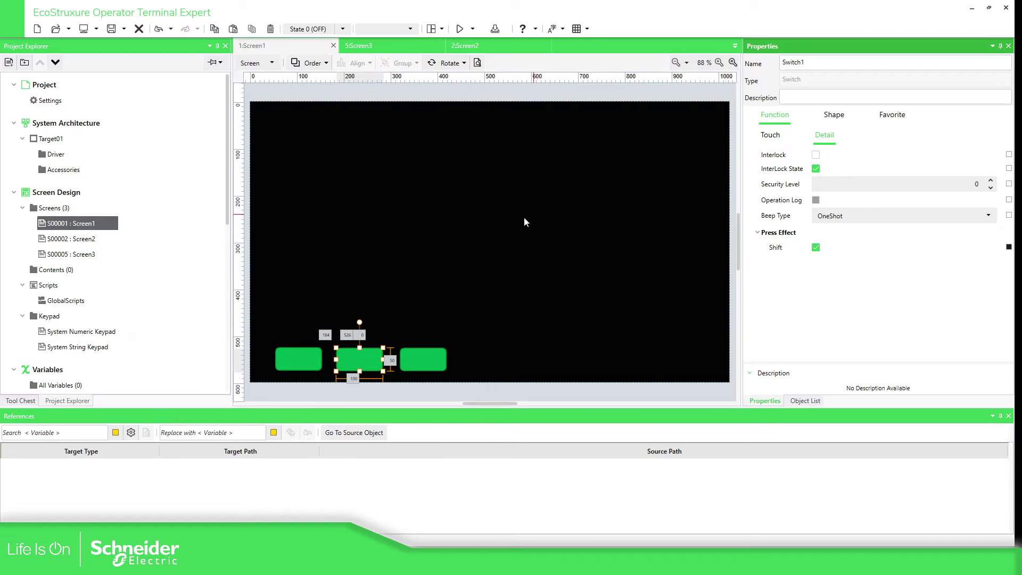
pyautogui.click(596, 228)
# Set the middle switch's release text to "Screen 2"
pyautogui.click(362, 353)
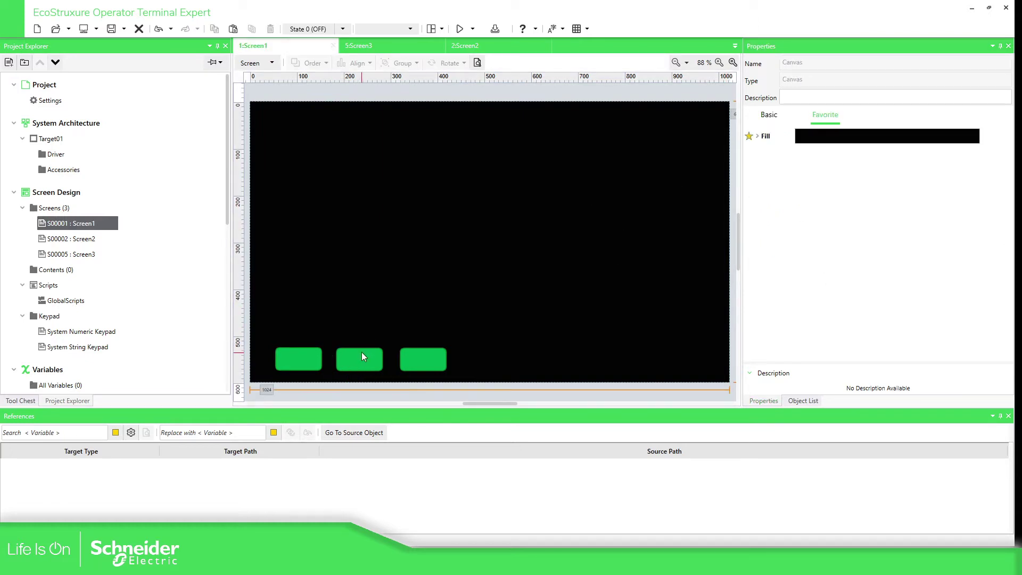
pyautogui.click(836, 115)
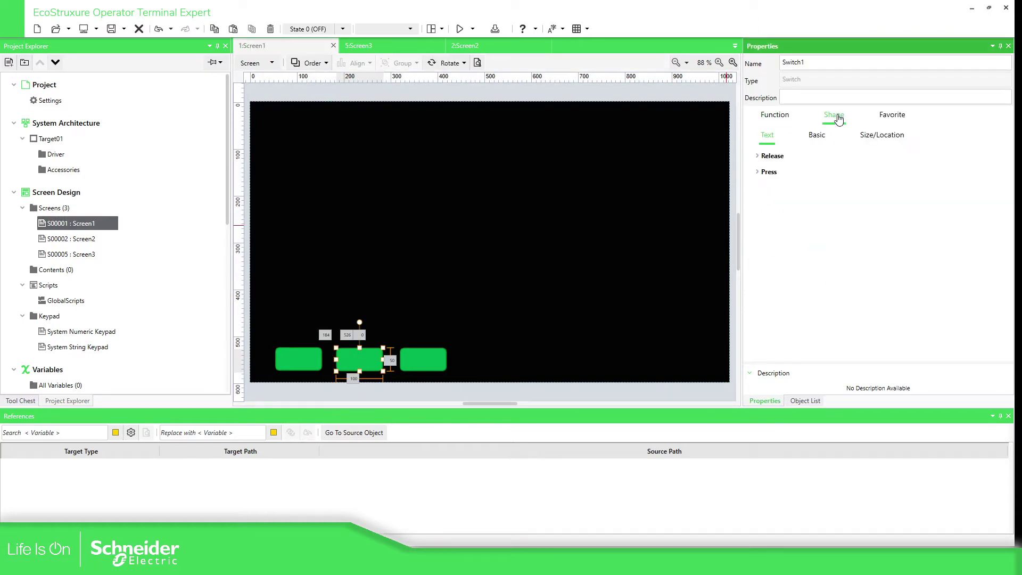
pyautogui.click(760, 155)
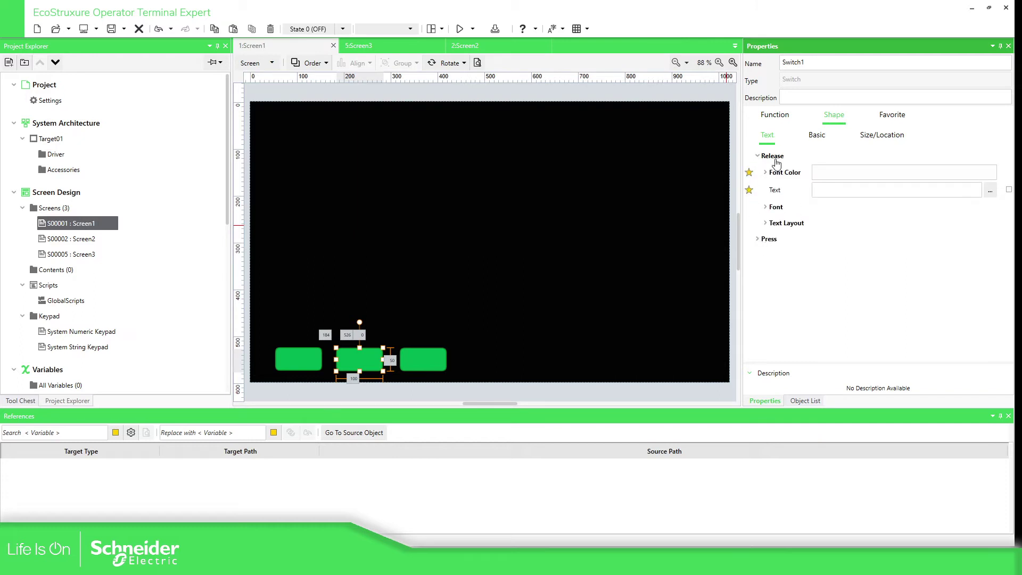
pyautogui.click(759, 241)
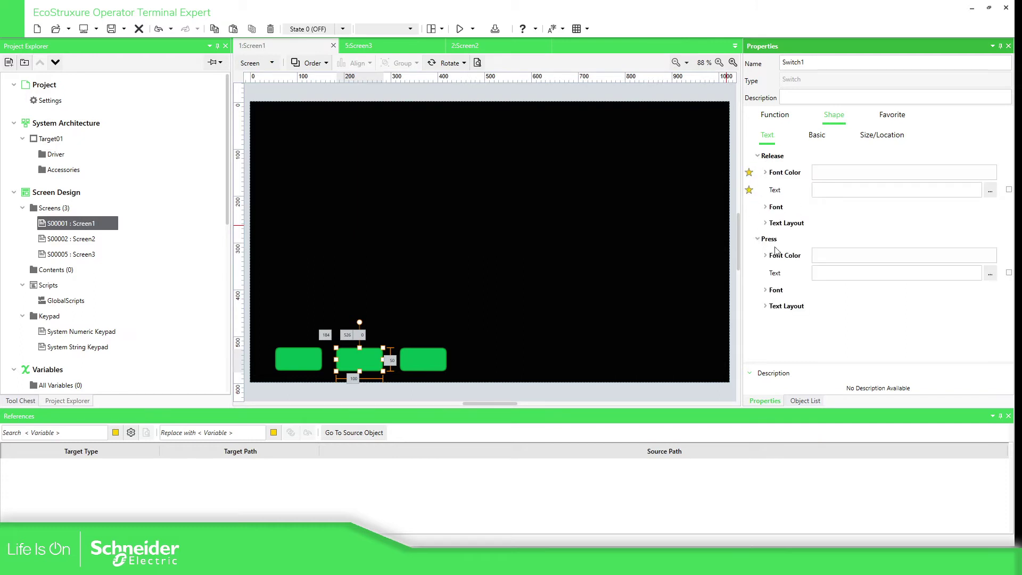
pyautogui.click(829, 187)
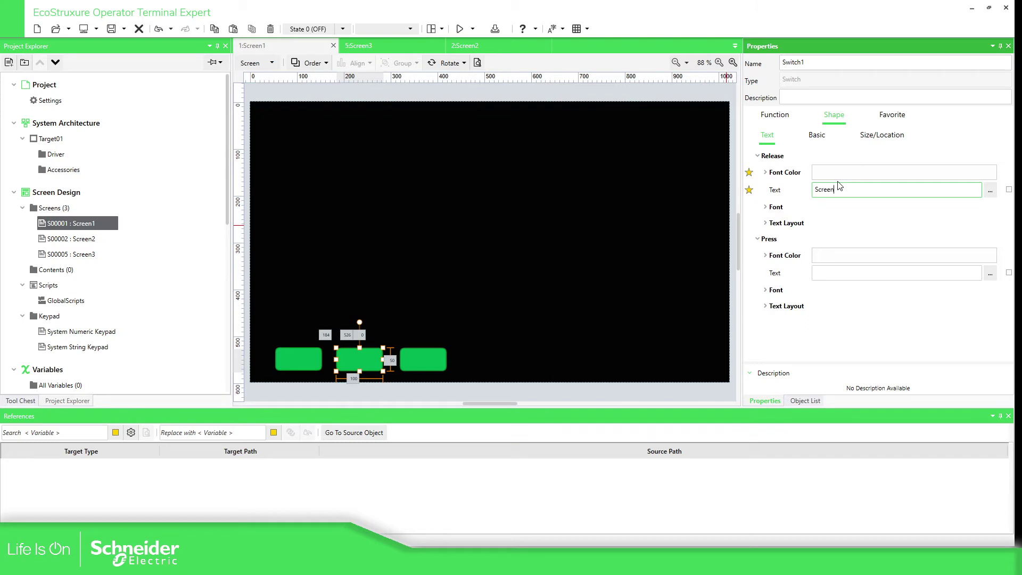
pyautogui.press('Return')
# Copy the middle switch's release text "Screen 2" into its press text
pyautogui.click(793, 195)
pyautogui.hotkey('ctrl', 'c')
pyautogui.click(826, 275)
pyautogui.hotkey('ctrl', 'v')
pyautogui.press('Return')
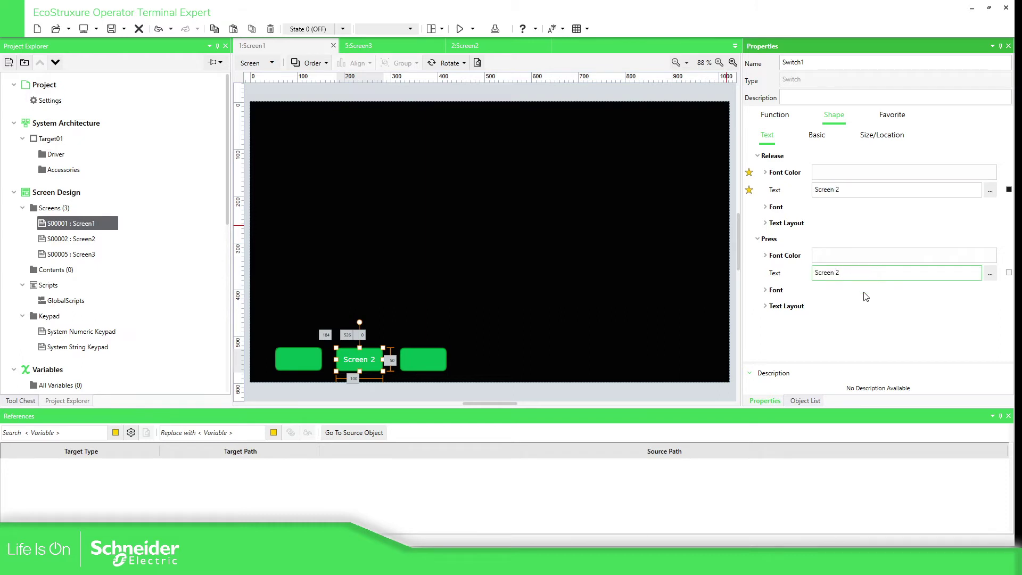
pyautogui.click(407, 274)
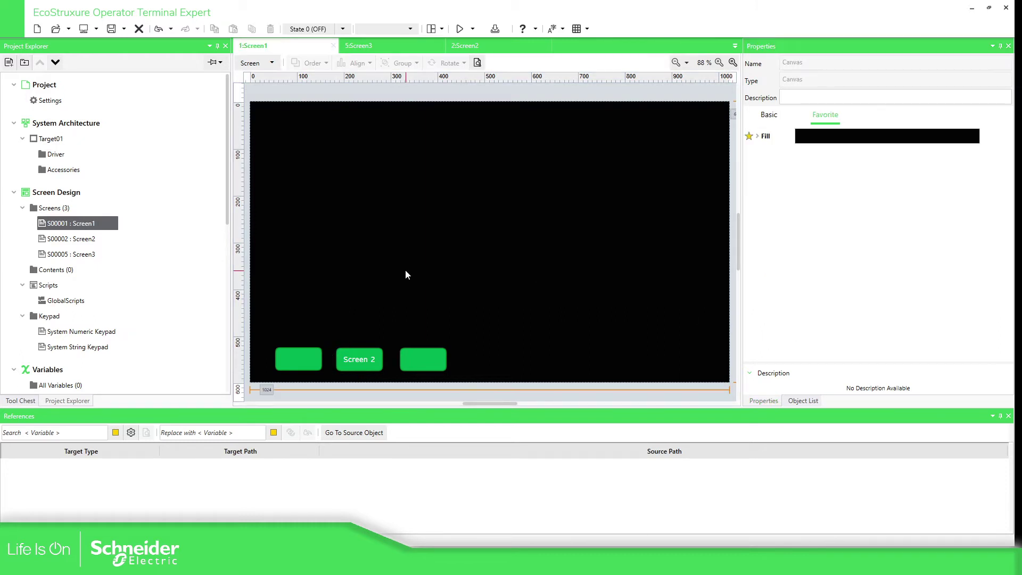
# Examine the middle switch's basic shape settings for image layout, shadow, release and press
pyautogui.click(371, 370)
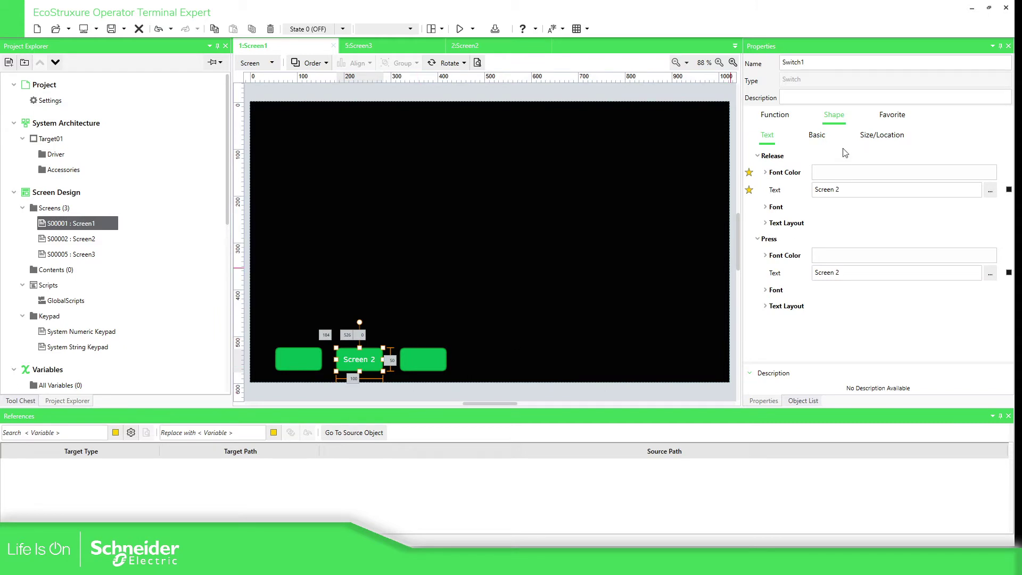
pyautogui.click(816, 137)
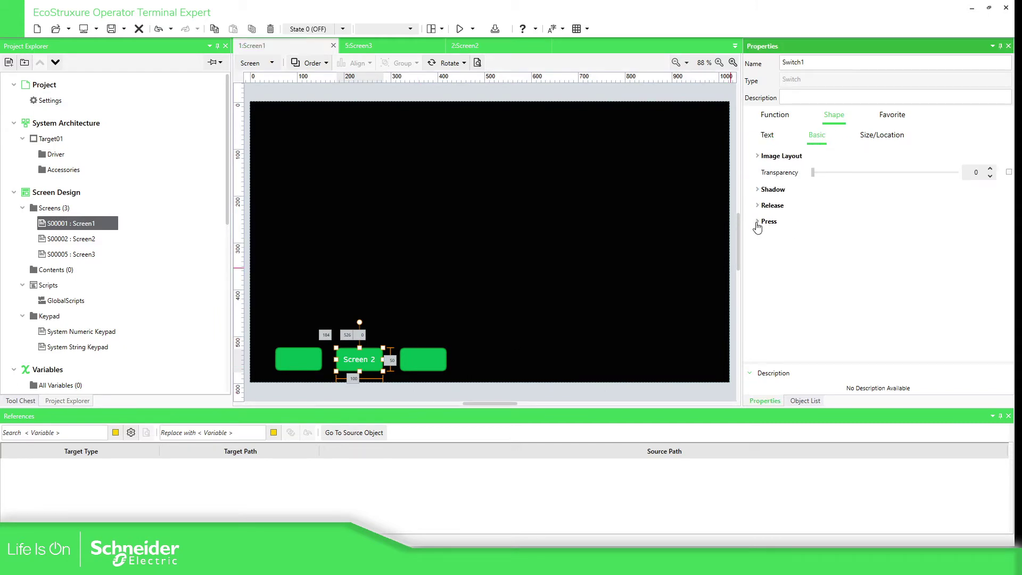
pyautogui.click(757, 223)
pyautogui.click(757, 205)
pyautogui.click(758, 190)
pyautogui.click(758, 156)
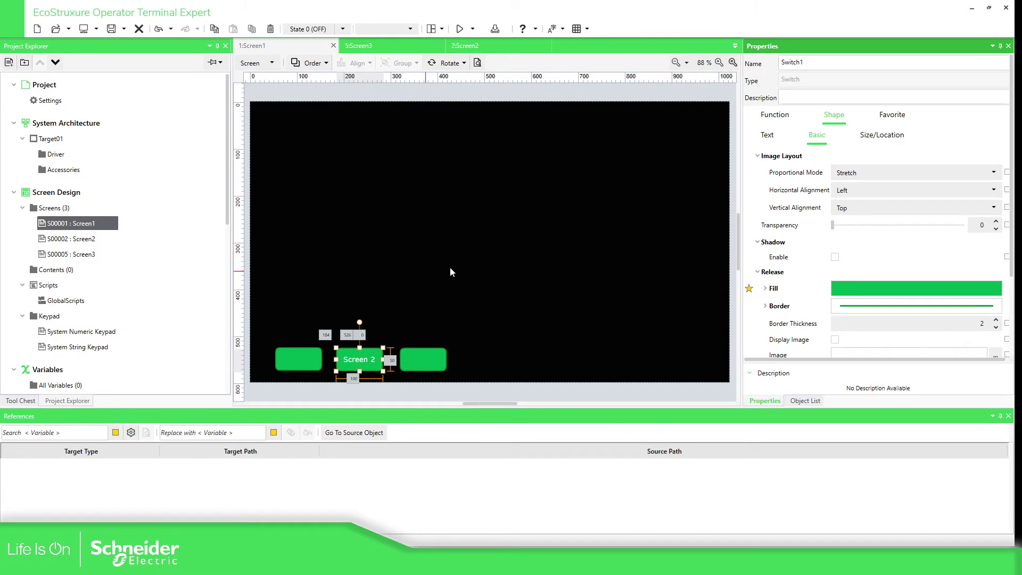
pyautogui.click(441, 318)
pyautogui.click(370, 365)
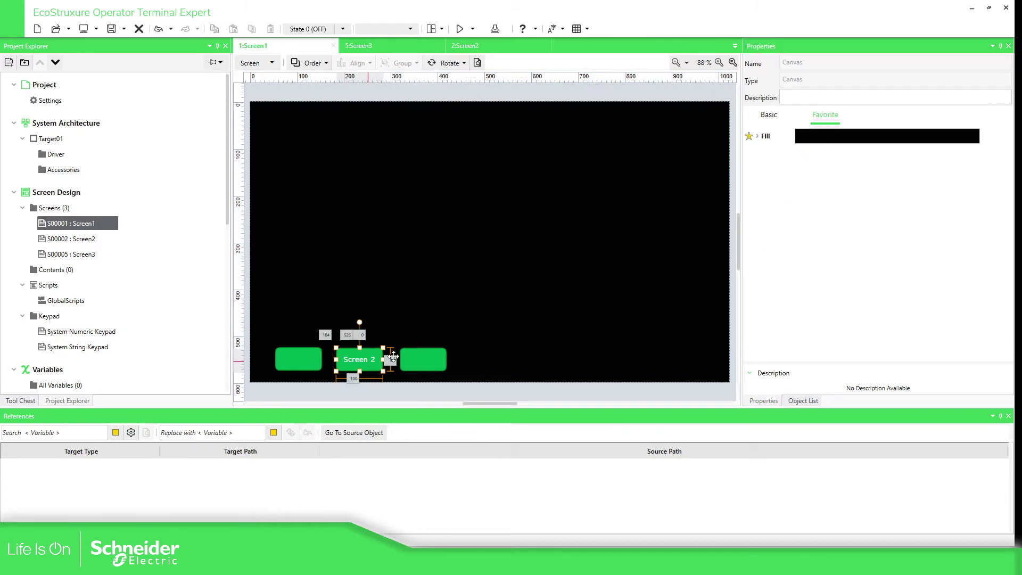
# Set both the release and press text of the rightmost switch to "Screen 3"
pyautogui.click(429, 367)
pyautogui.click(775, 136)
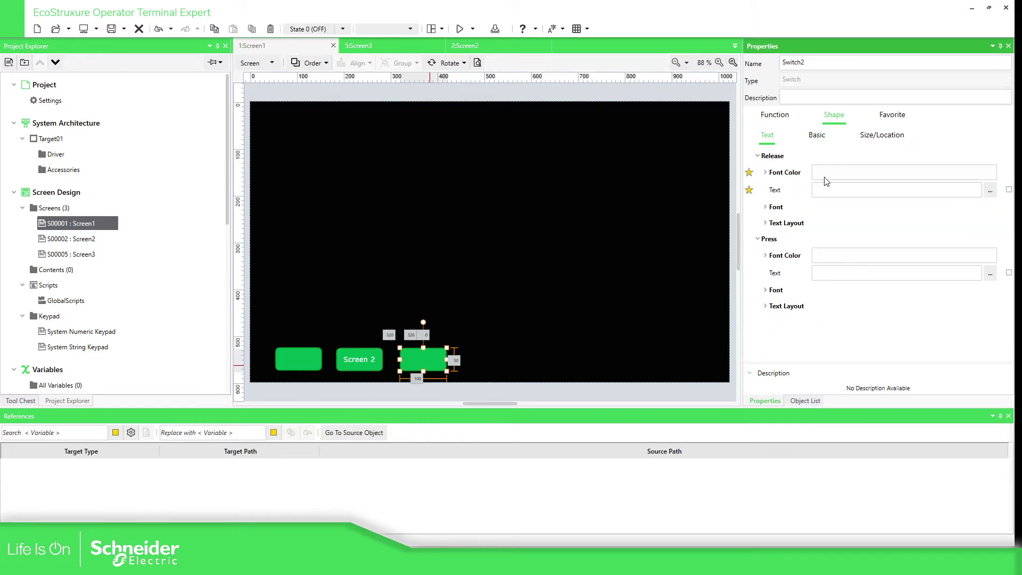
pyautogui.click(829, 193)
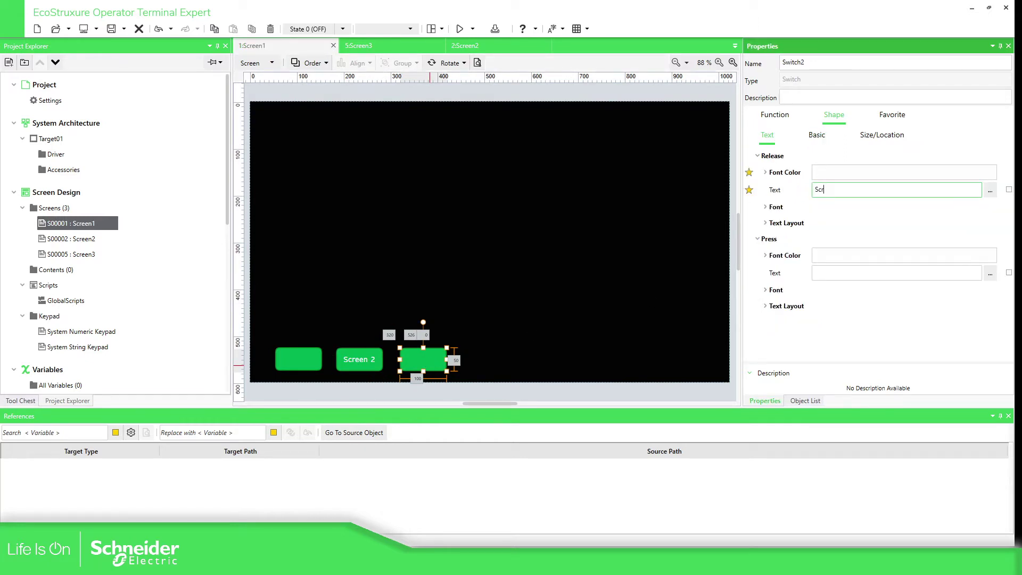
pyautogui.press('Return')
pyautogui.click(813, 274)
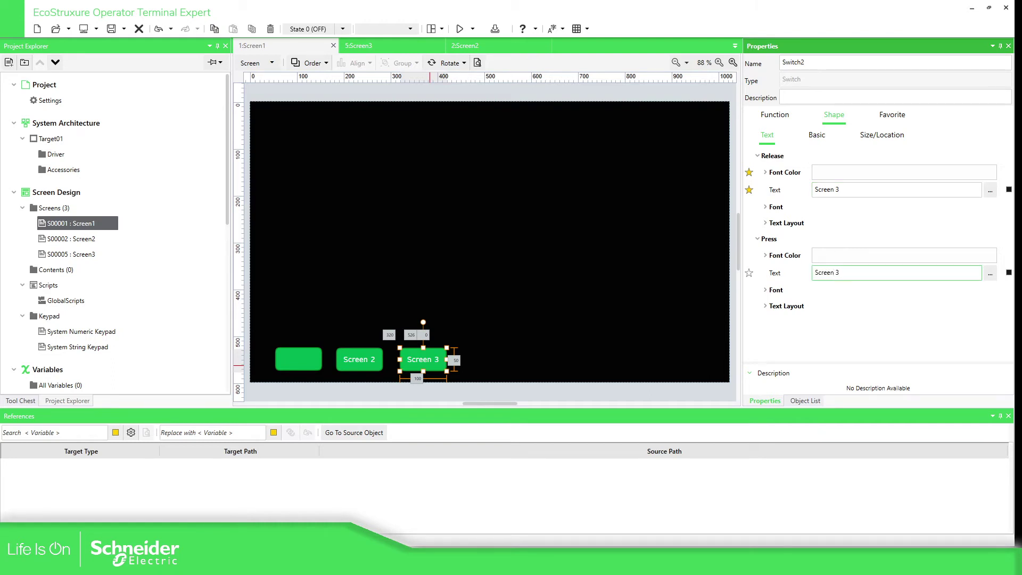
pyautogui.click(481, 276)
# Label the leftmost switch "Screen 1" in its release and press text
pyautogui.click(297, 349)
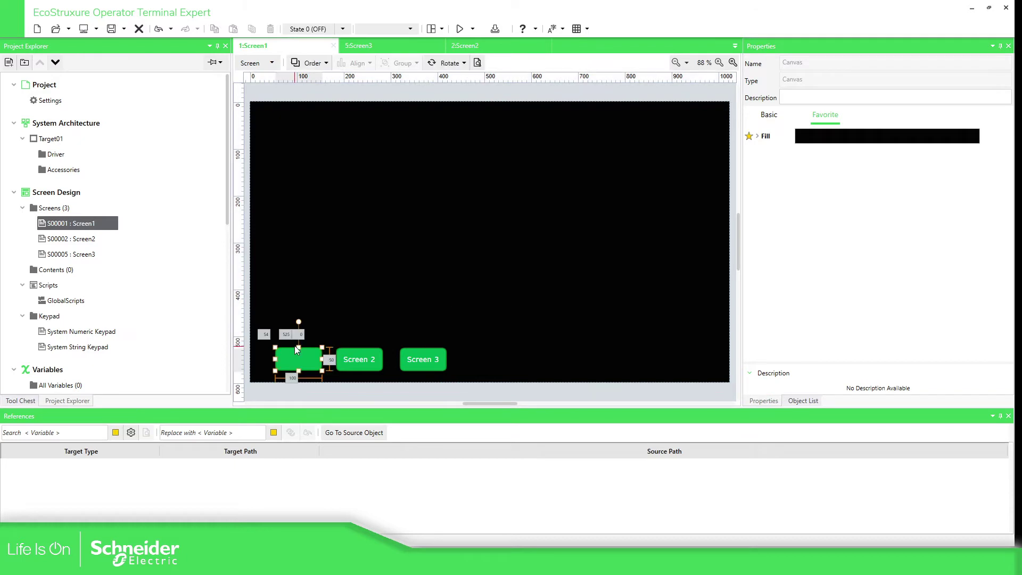
pyautogui.click(829, 189)
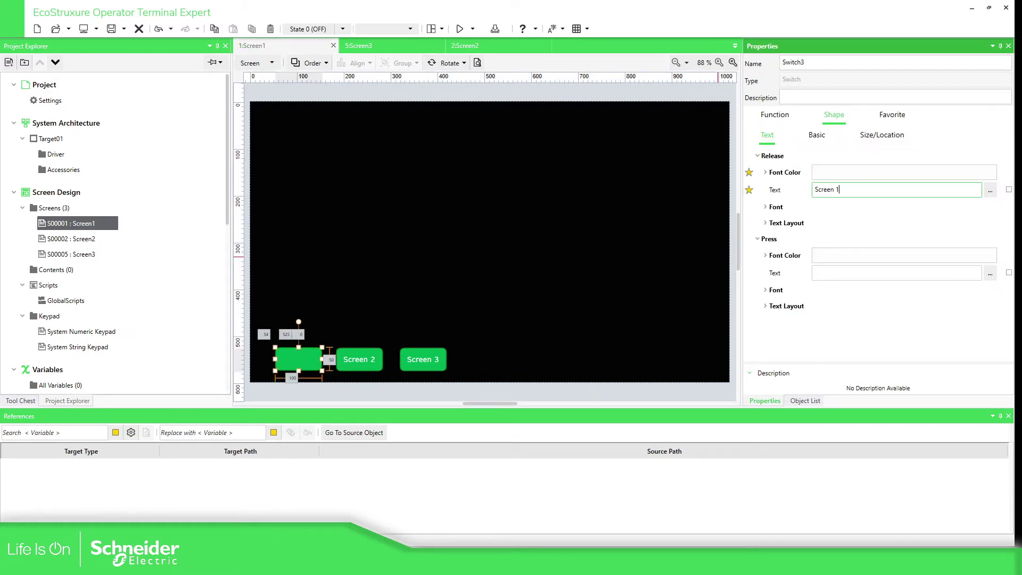
pyautogui.write('Screen 1')
pyautogui.press('Return')
pyautogui.click(842, 276)
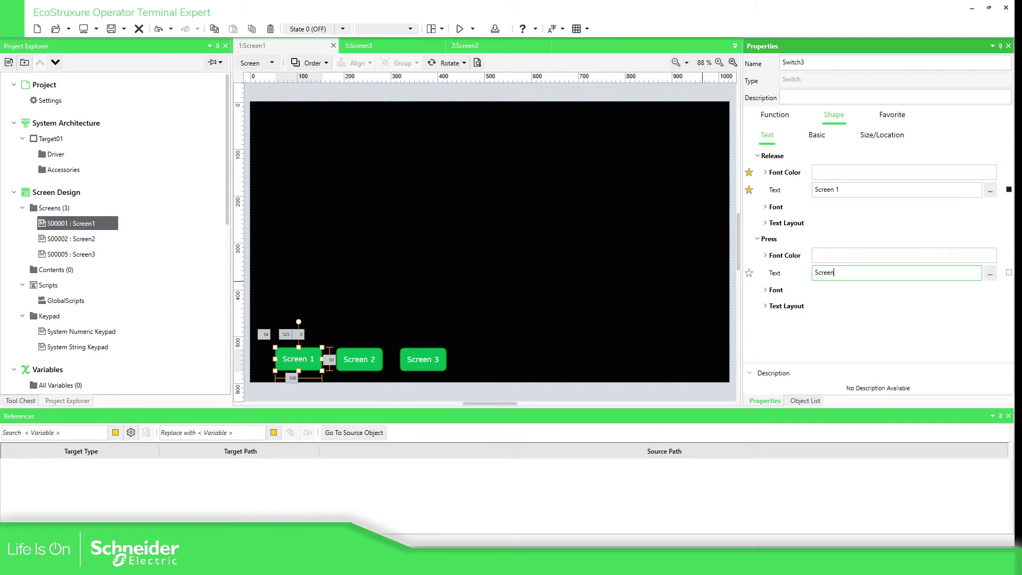
pyautogui.click(416, 258)
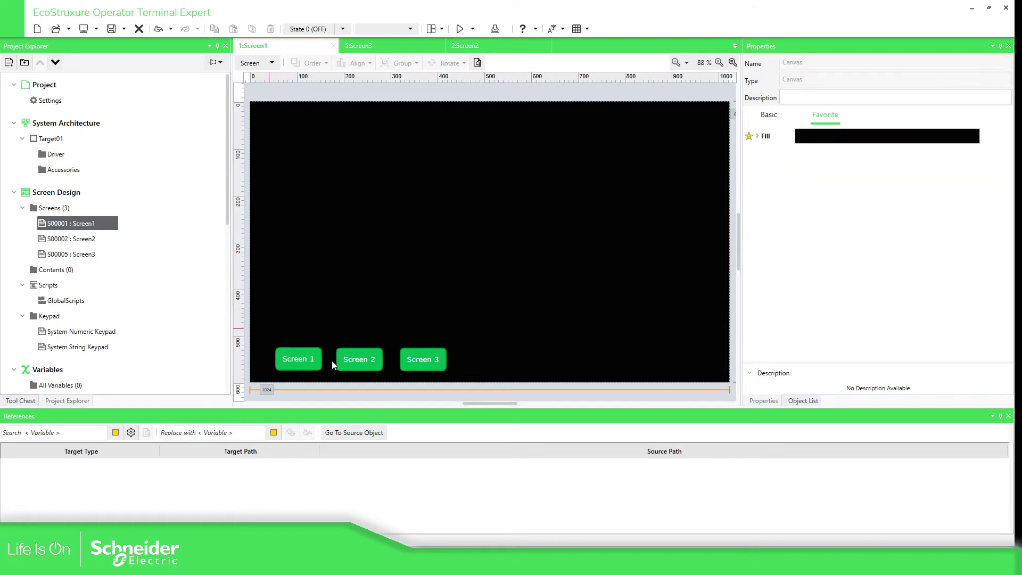
# Place a Text Box shape in the upper-left area of Screen1's canvas
pyautogui.click(61, 400)
pyautogui.click(12, 400)
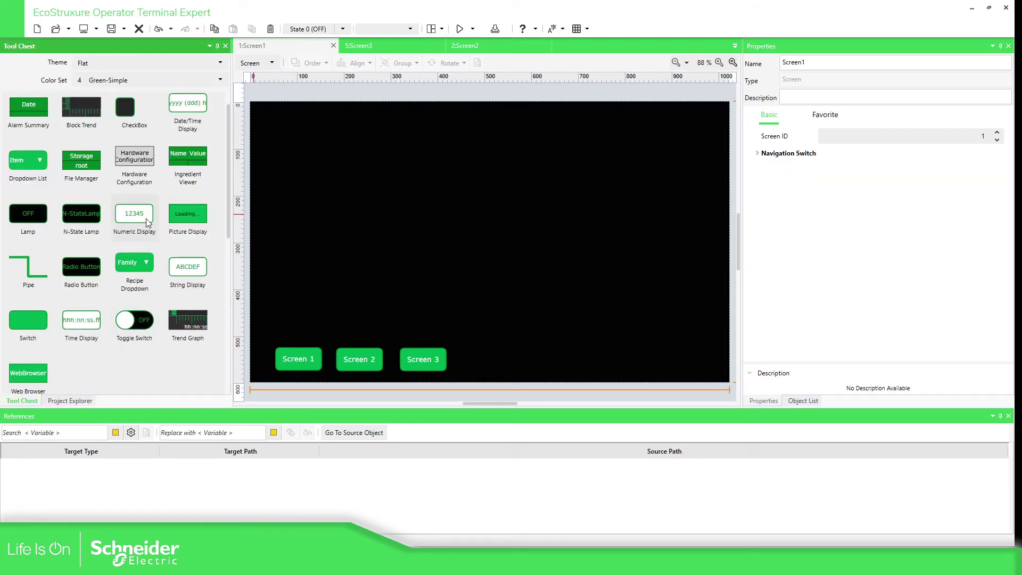
pyautogui.scroll(-5, 159, 221)
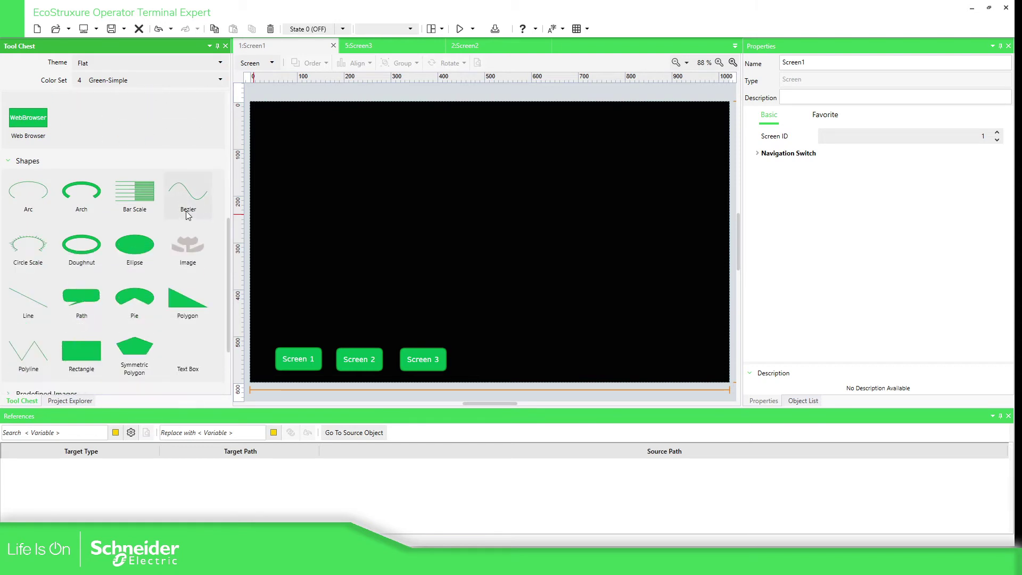
pyautogui.scroll(-2, 191, 213)
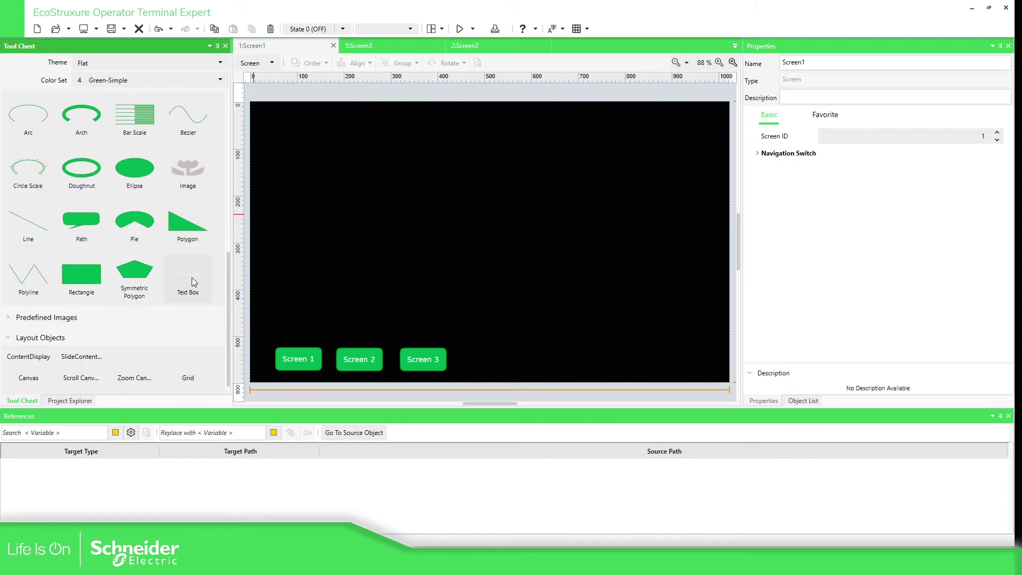
pyautogui.moveTo(191, 277); pyautogui.dragTo(364, 193)
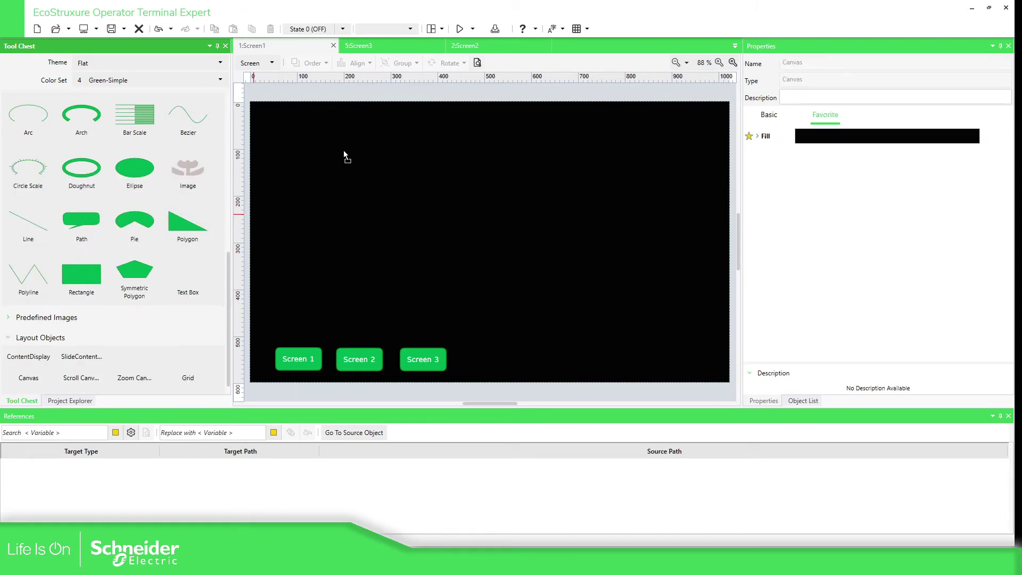
# Place the text box on Screen1's canvas and set its text to "SCREEN 1"
pyautogui.moveTo(344, 155); pyautogui.dragTo(343, 154)
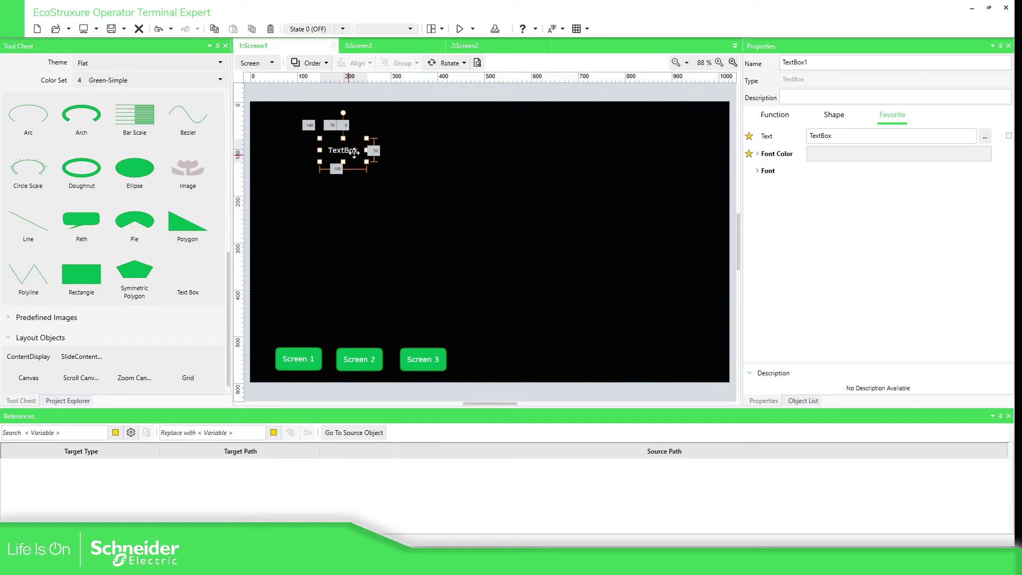
pyautogui.click(848, 137)
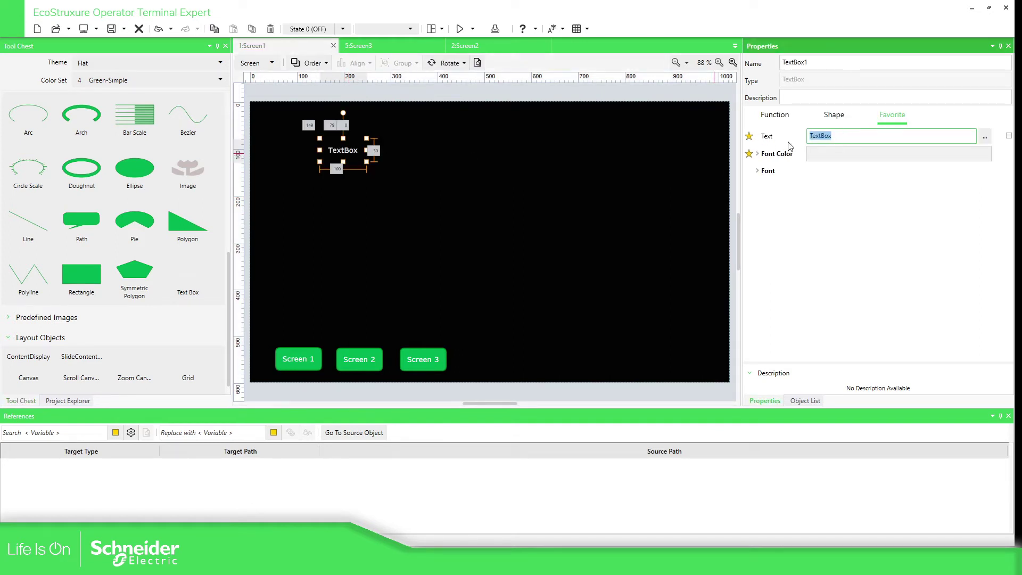
pyautogui.write('SCREEN 1')
pyautogui.press('Return')
# Set the "SCREEN 1" text box's font size to 50
pyautogui.click(758, 171)
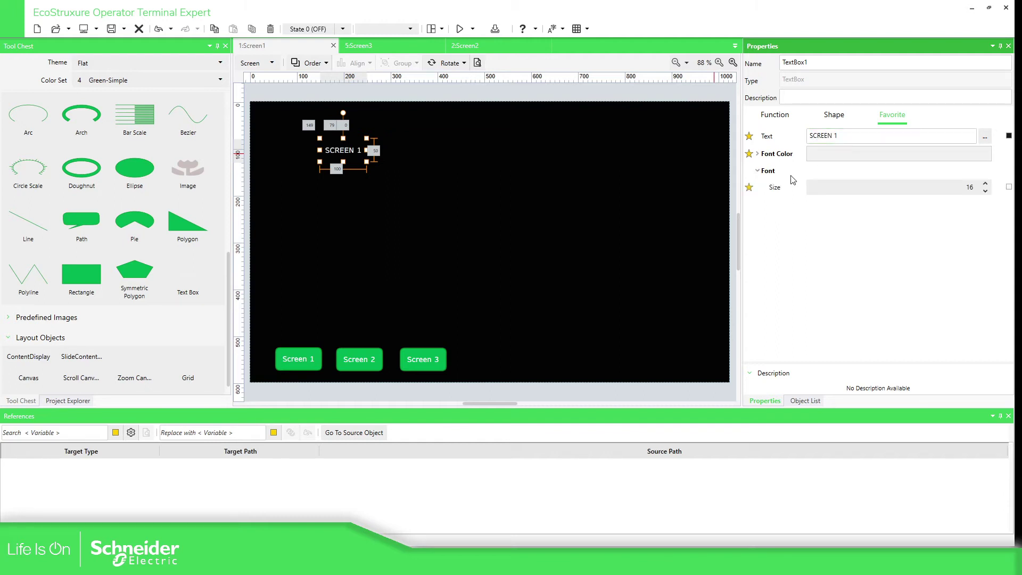
pyautogui.click(955, 188)
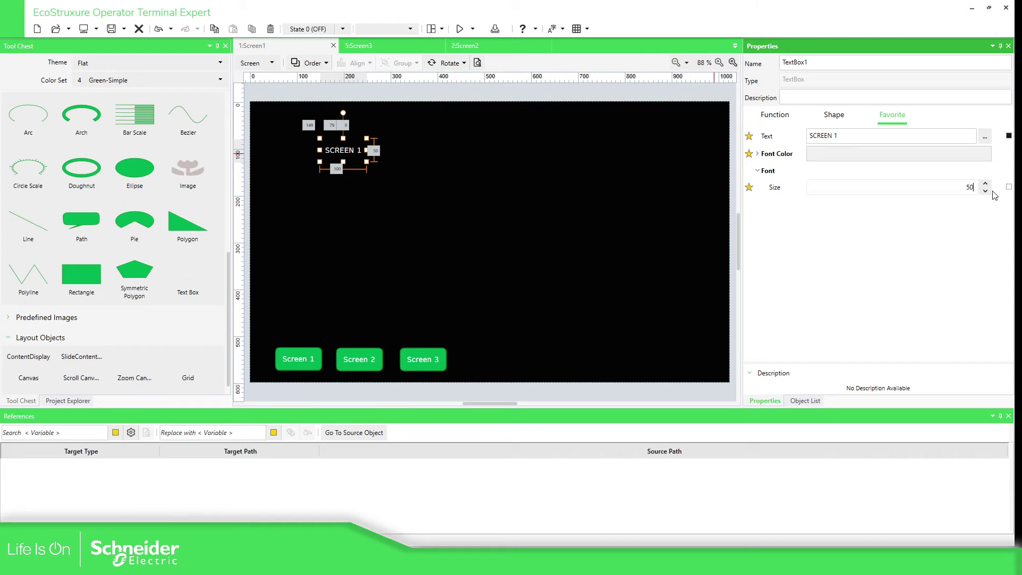
pyautogui.press('Return')
# Enlarge the "SCREEN 1" text box to about 570 by 140 so the whole title fits
pyautogui.click(379, 205)
pyautogui.click(368, 165)
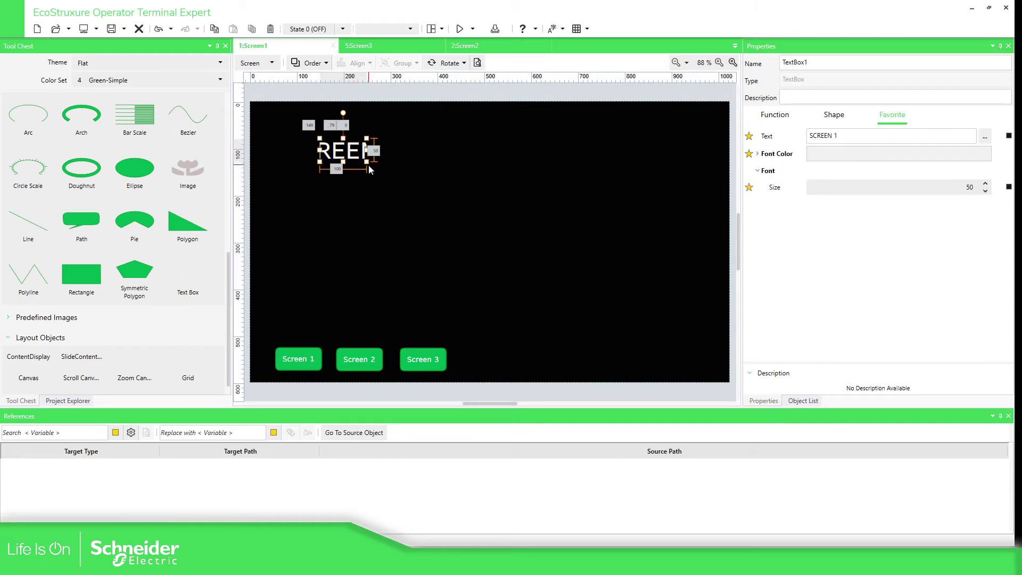
pyautogui.moveTo(480, 189); pyautogui.dragTo(586, 204)
pyautogui.click(471, 253)
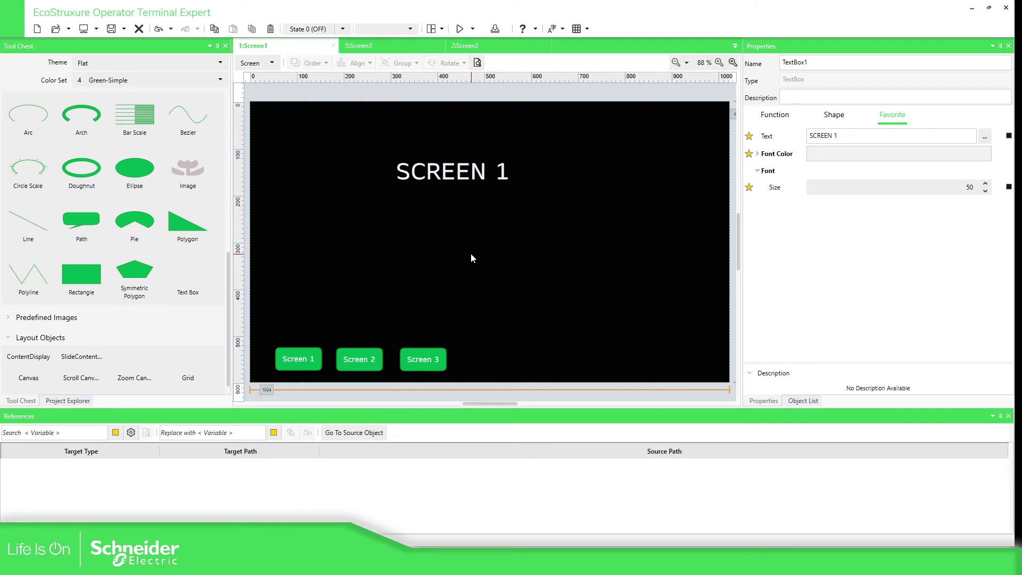
# Copy the title text box and the three switches from Screen1 and paste them onto Screen2
pyautogui.moveTo(678, 120); pyautogui.dragTo(266, 381)
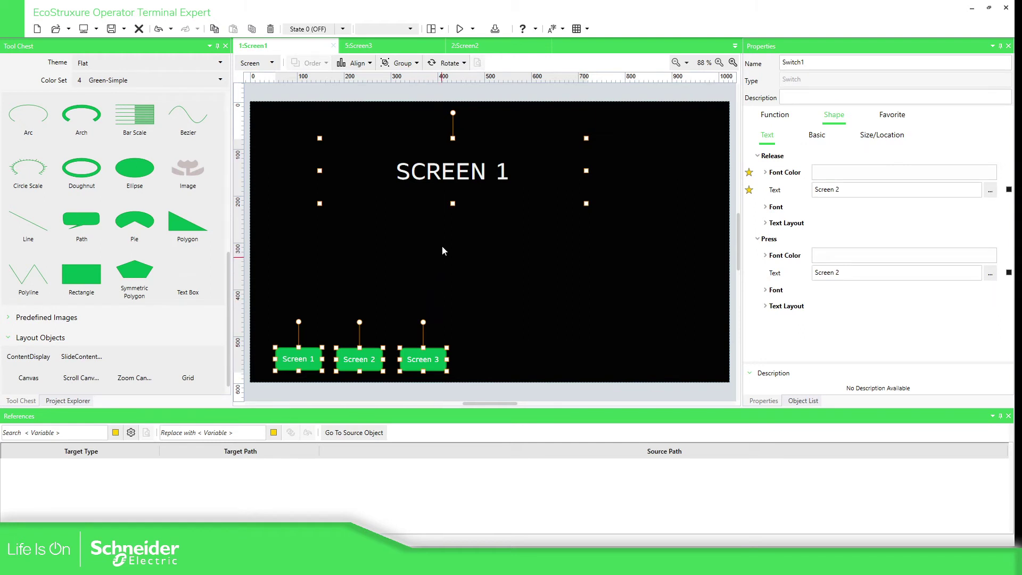
pyautogui.click(215, 29)
pyautogui.click(71, 401)
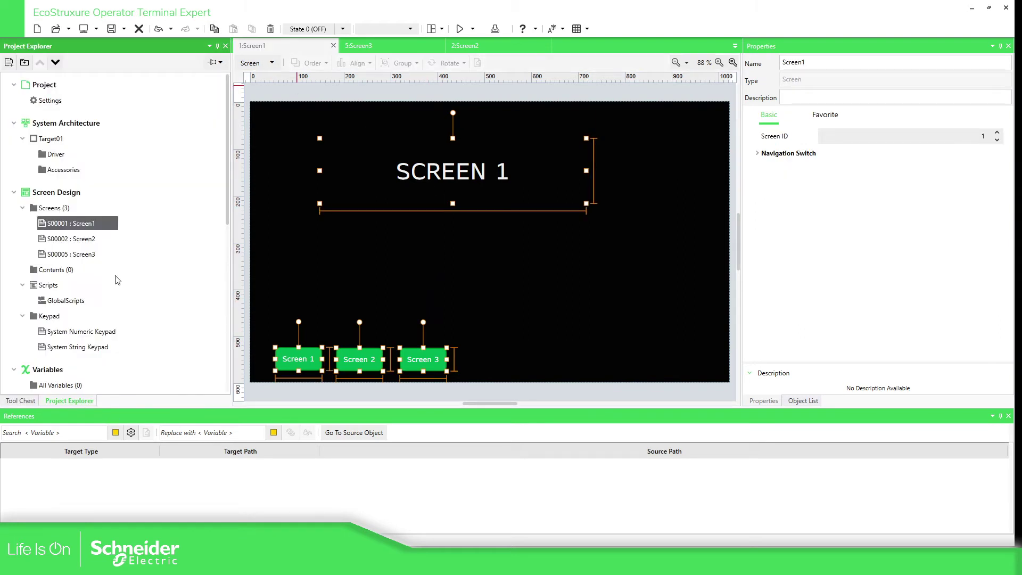
pyautogui.click(83, 241)
pyautogui.doubleClick(83, 241)
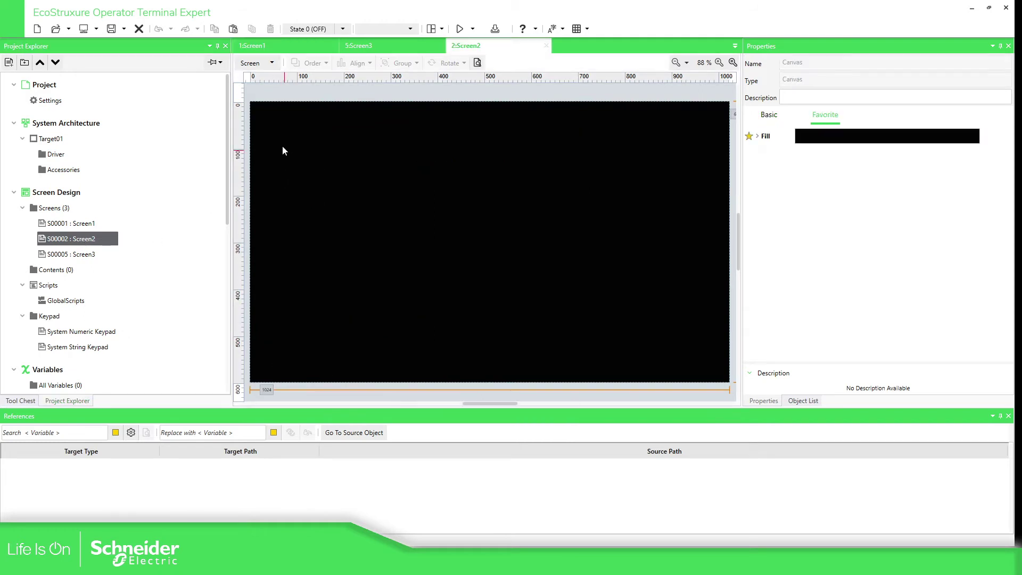
pyautogui.click(233, 29)
pyautogui.click(521, 246)
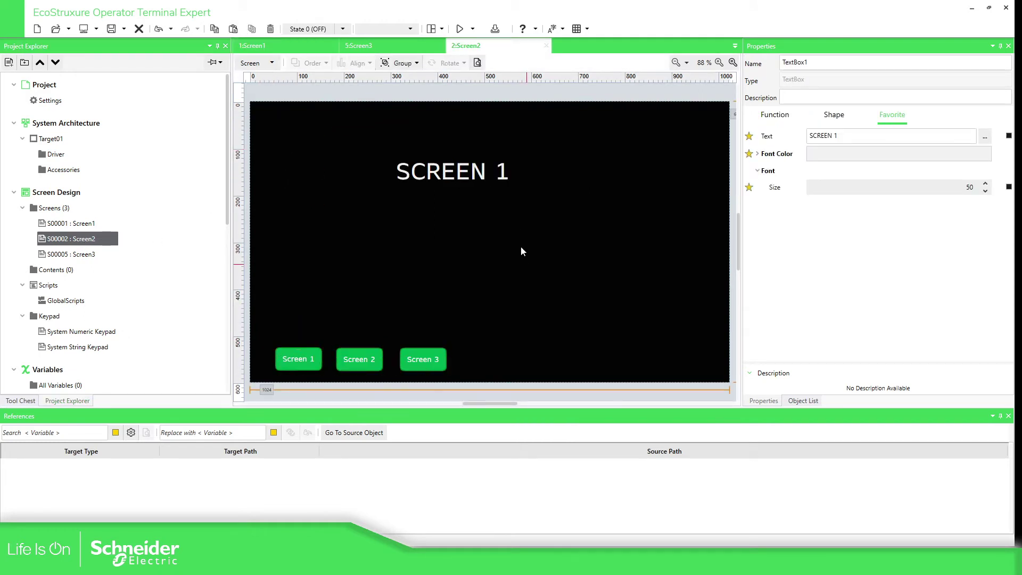
# Change the text of the title text box on Screen2 to "SCREEN 2"
pyautogui.click(491, 171)
pyautogui.click(853, 134)
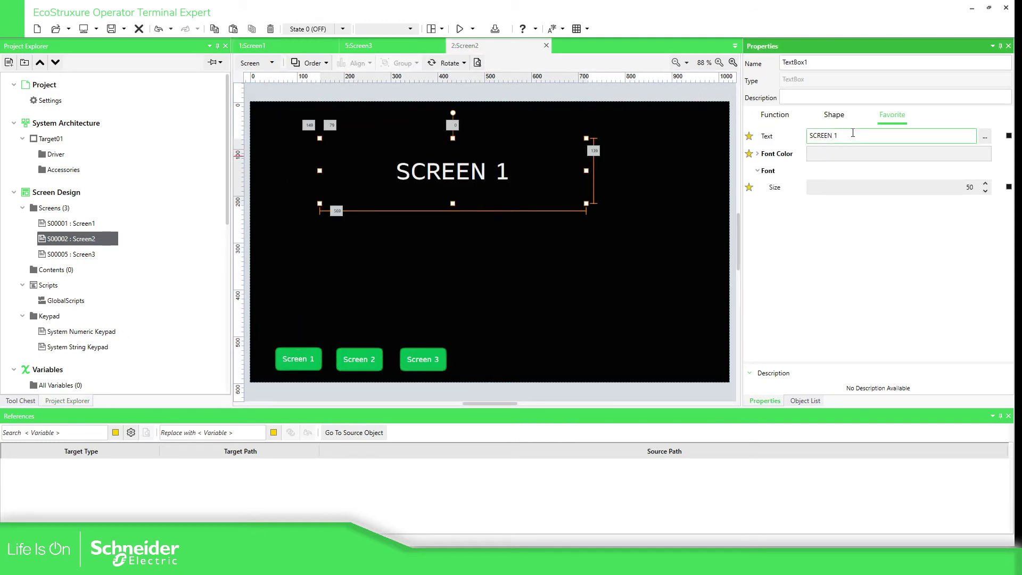
pyautogui.write('2')
pyautogui.press('Return')
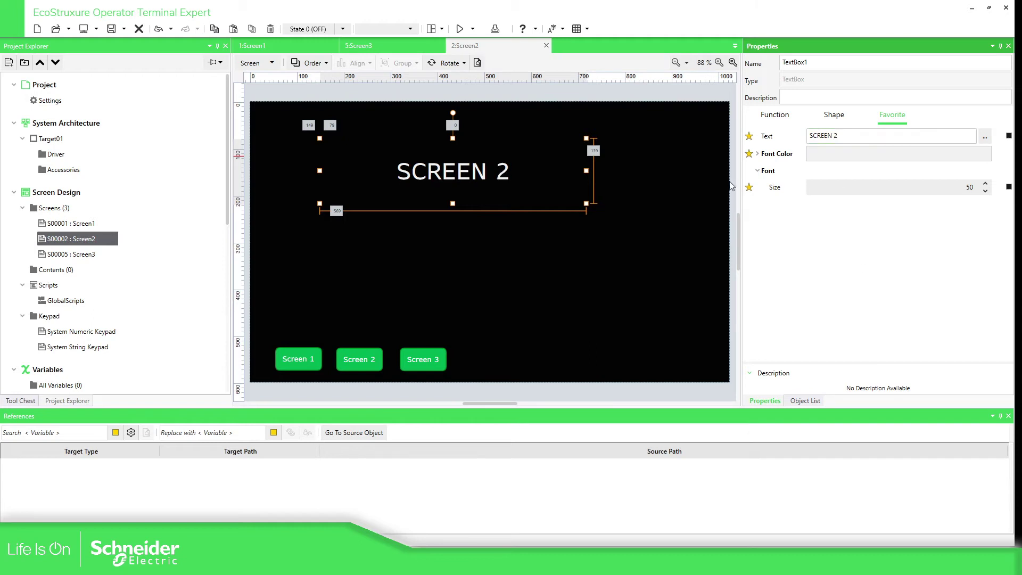
pyautogui.click(548, 244)
# Examine the Screen2 text box's function and font settings, and check the touch operation of the copied Screen 3 switch
pyautogui.click(480, 176)
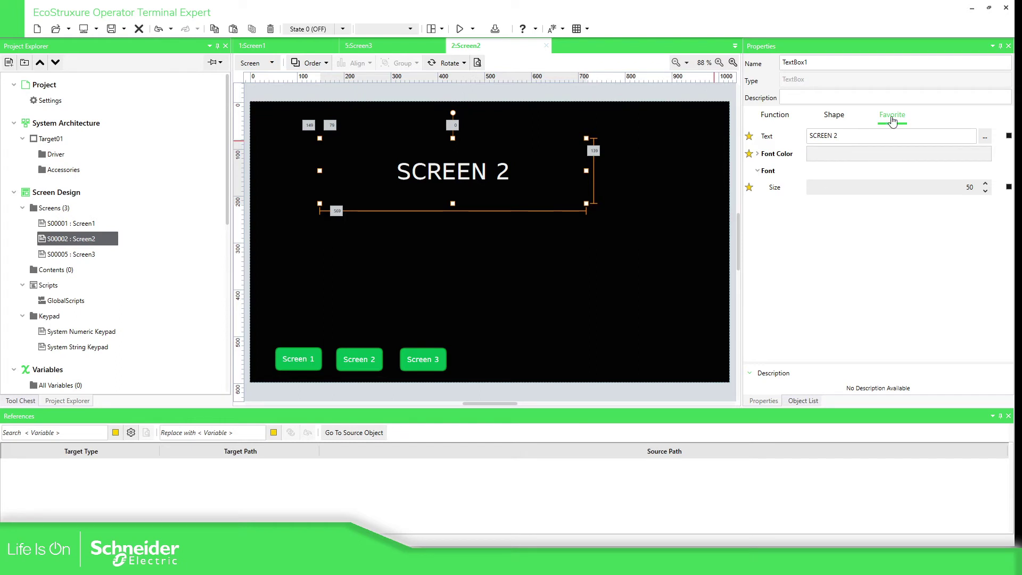
pyautogui.click(774, 116)
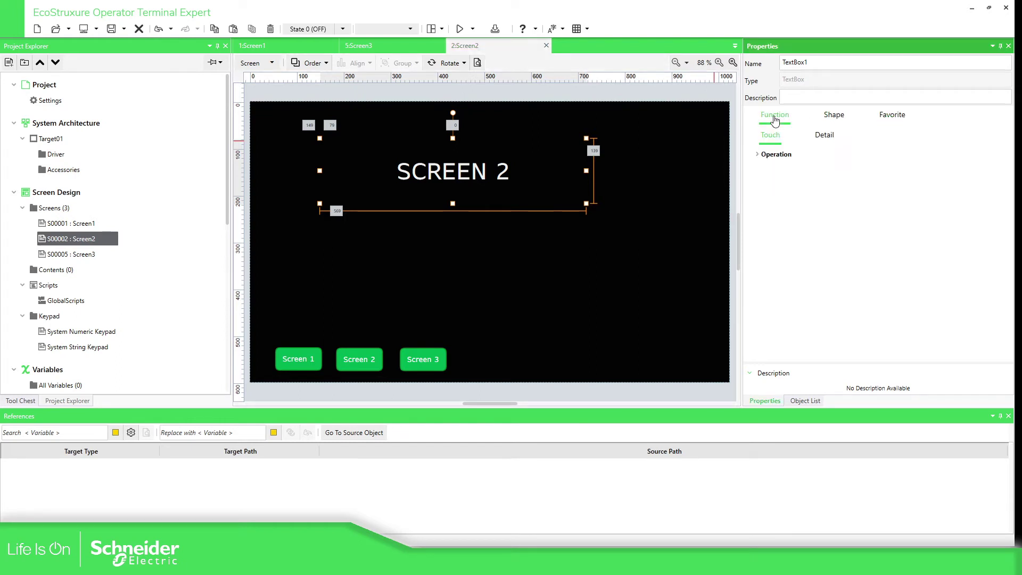
pyautogui.click(757, 158)
pyautogui.click(824, 135)
pyautogui.click(841, 117)
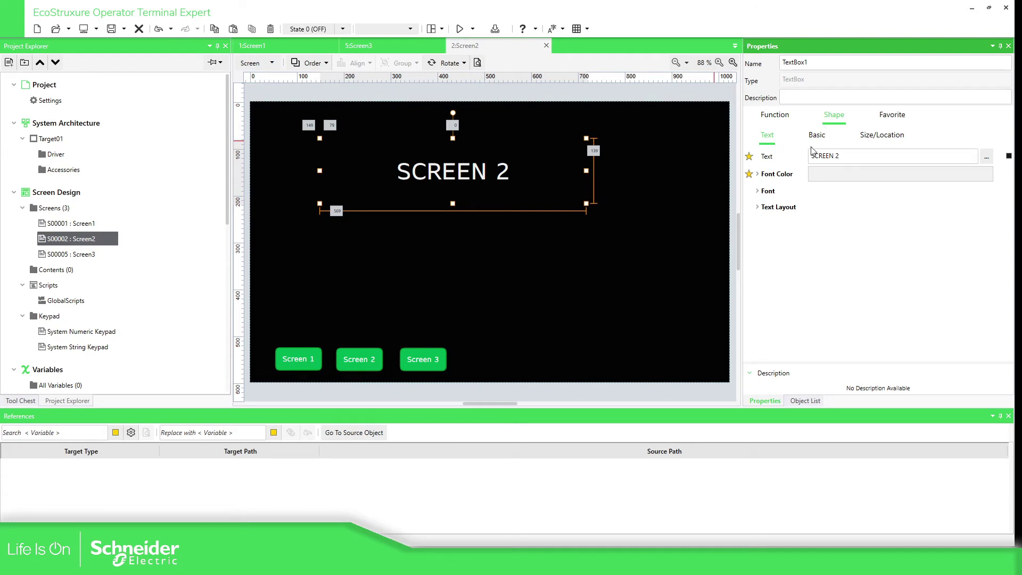
pyautogui.click(759, 192)
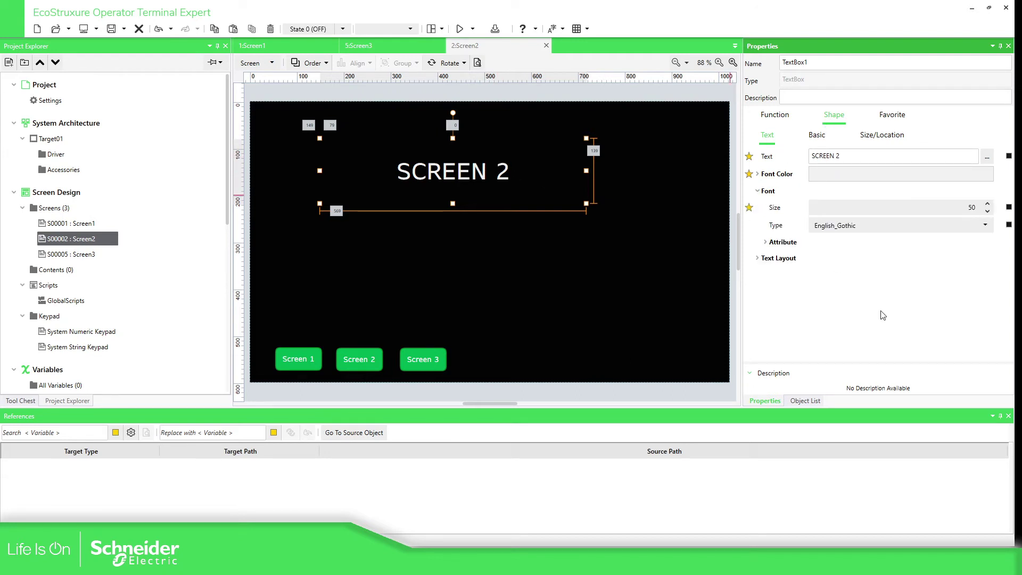
pyautogui.click(533, 317)
pyautogui.click(283, 365)
pyautogui.click(365, 365)
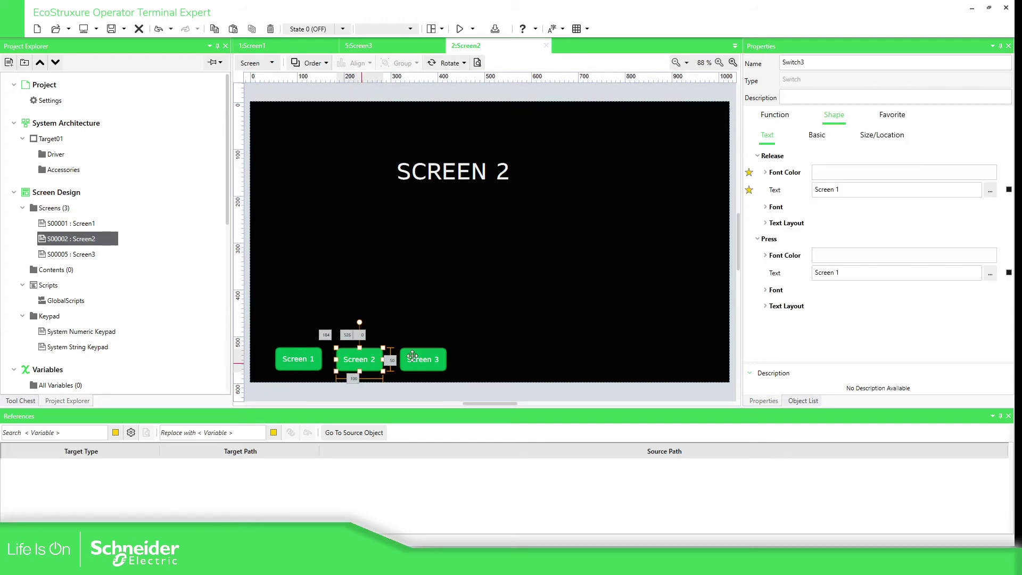
pyautogui.click(413, 357)
pyautogui.click(783, 118)
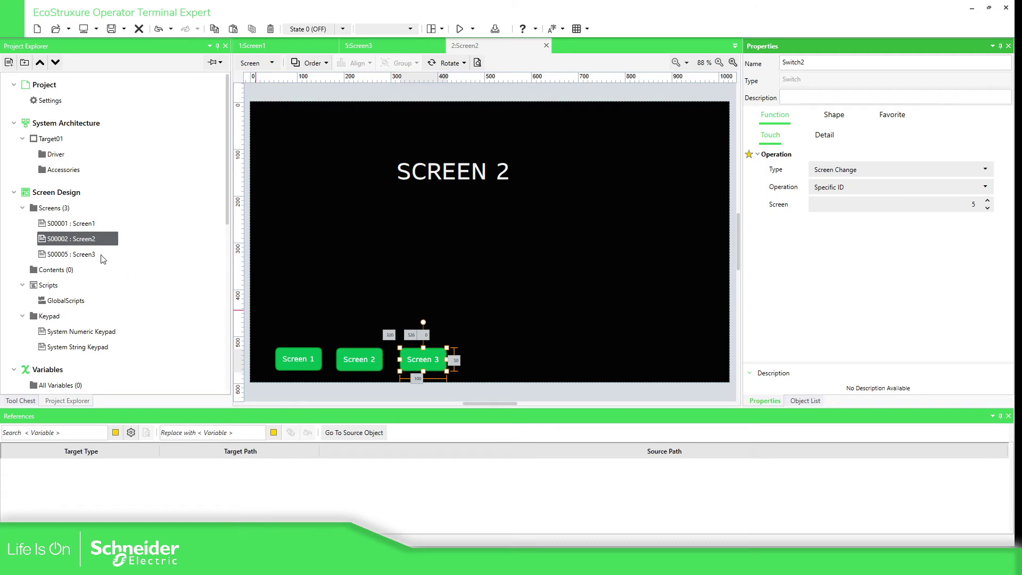
# Paste the copied title text box and three switches onto Screen3
pyautogui.doubleClick(80, 254)
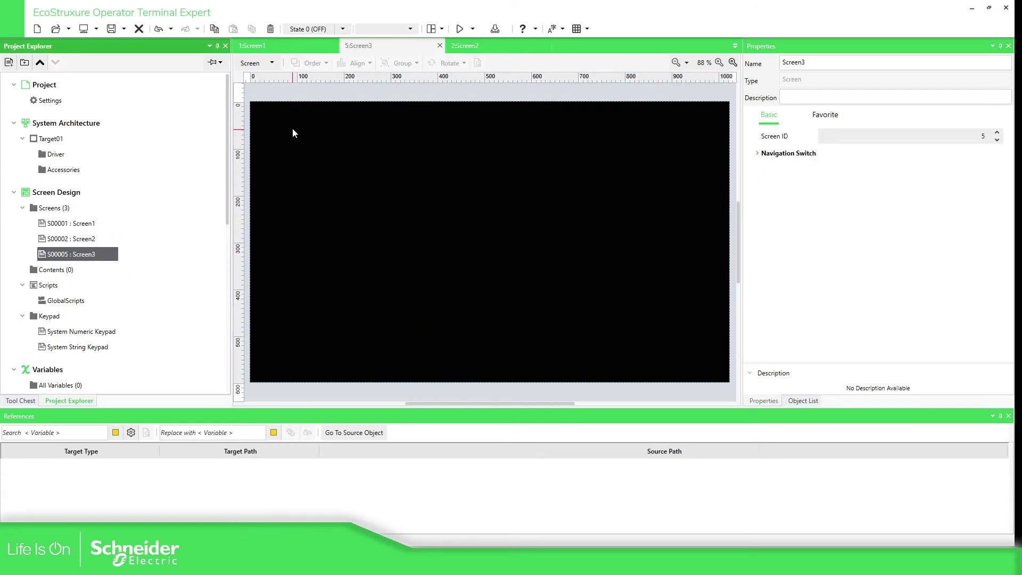
pyautogui.click(299, 177)
pyautogui.click(233, 28)
pyautogui.click(545, 254)
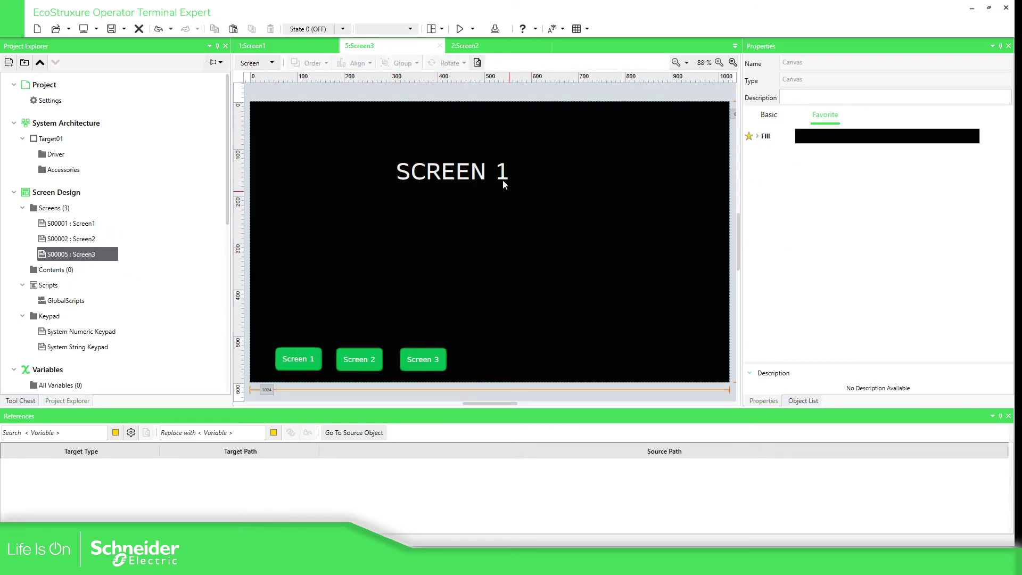
# Change the text of the title text box on Screen3 to "SCREEN 3"
pyautogui.click(504, 184)
pyautogui.click(848, 156)
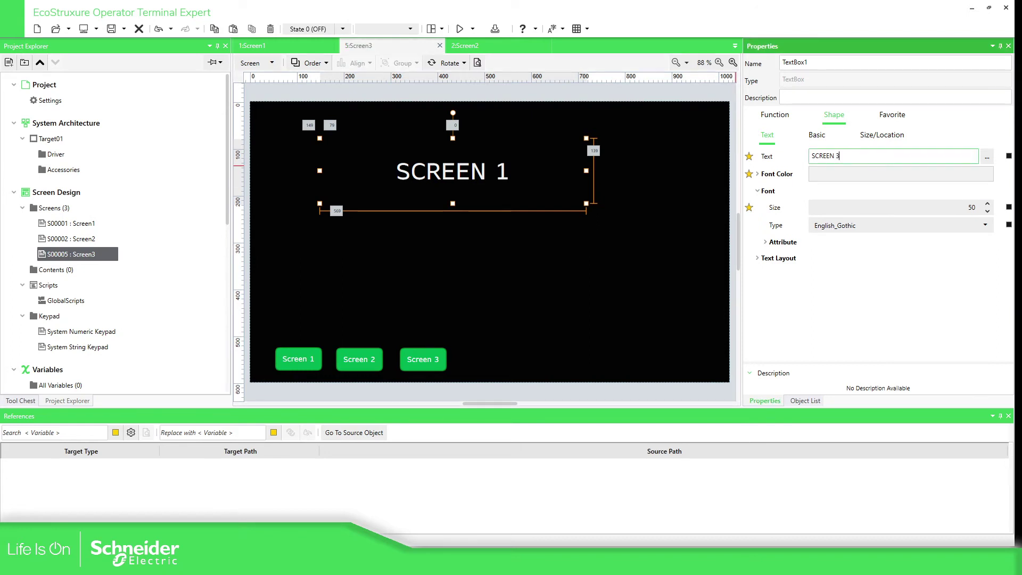
pyautogui.write('3')
pyautogui.click(483, 302)
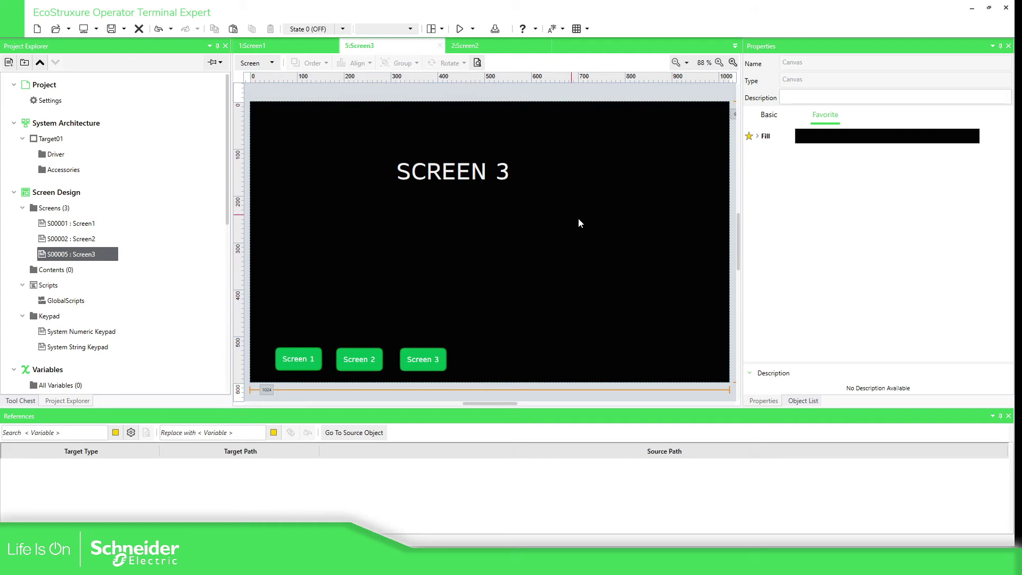
# Set the screen ID of Screen3 to 3 in its basic properties
pyautogui.click(71, 255)
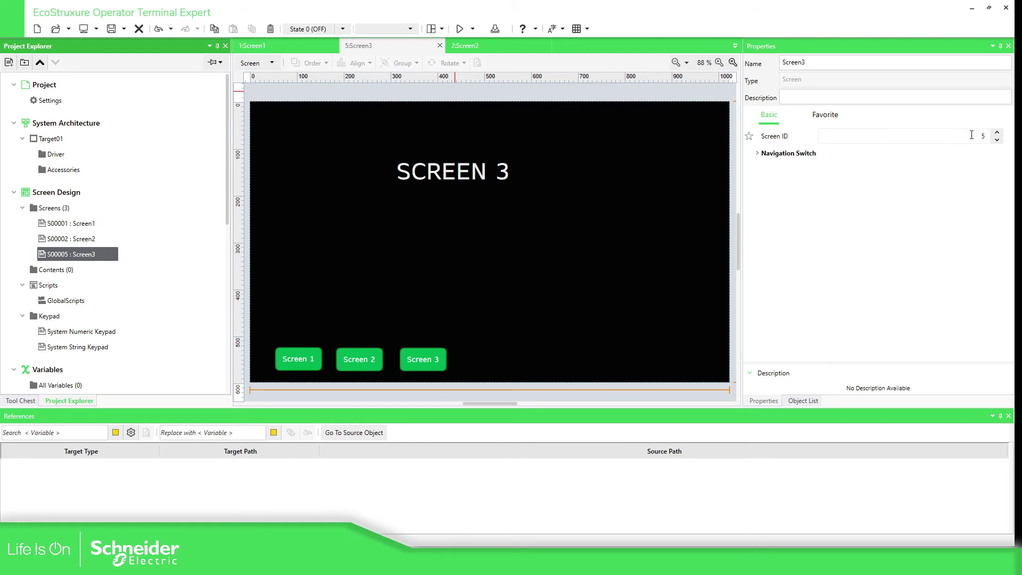
pyautogui.click(813, 154)
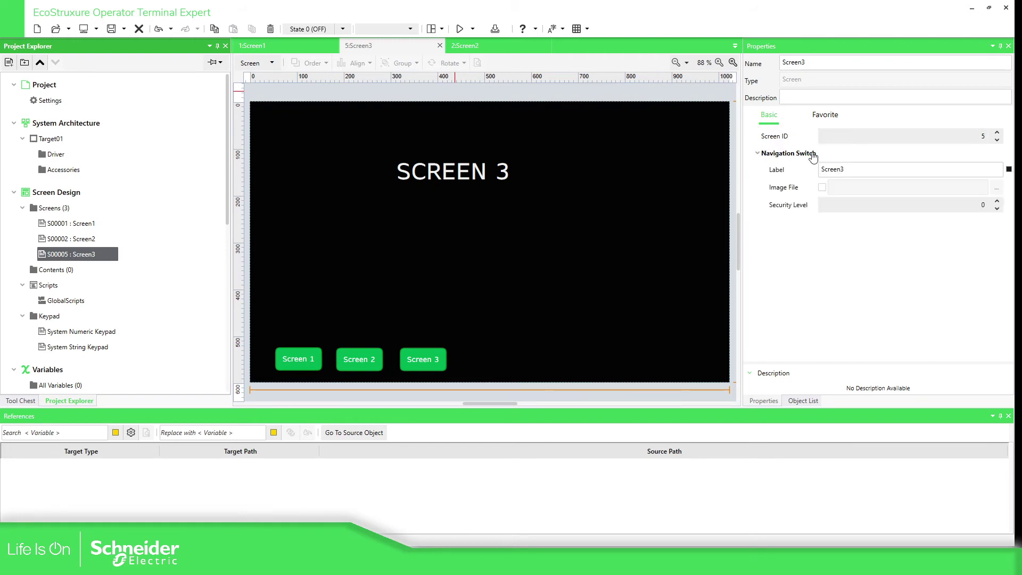
pyautogui.click(966, 136)
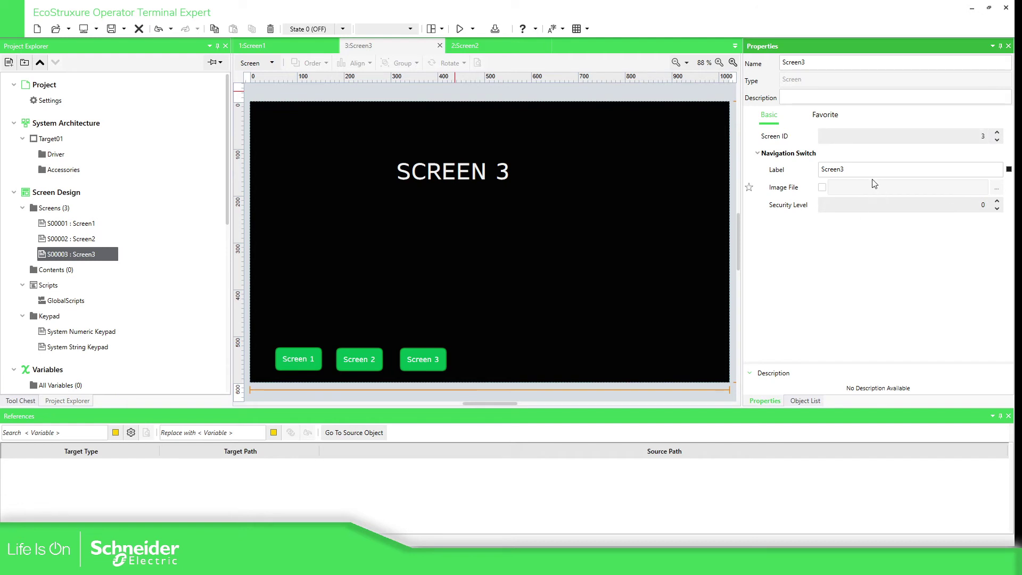
# Set Screen3's navigation switch label to "MENU_Screen3"
pyautogui.click(844, 173)
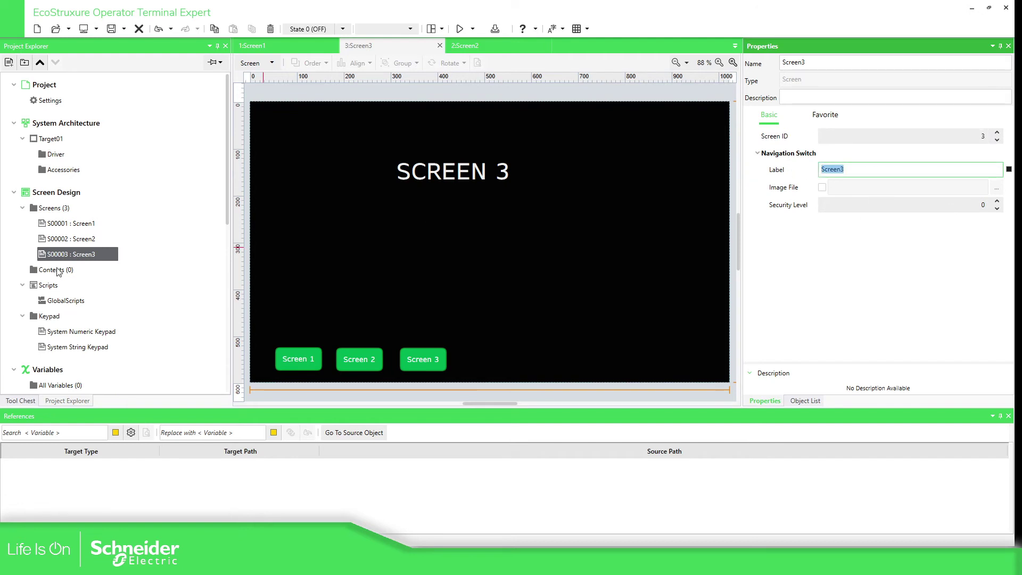
pyautogui.click(853, 170)
pyautogui.moveTo(853, 170); pyautogui.dragTo(785, 174)
pyautogui.write('MENU_')
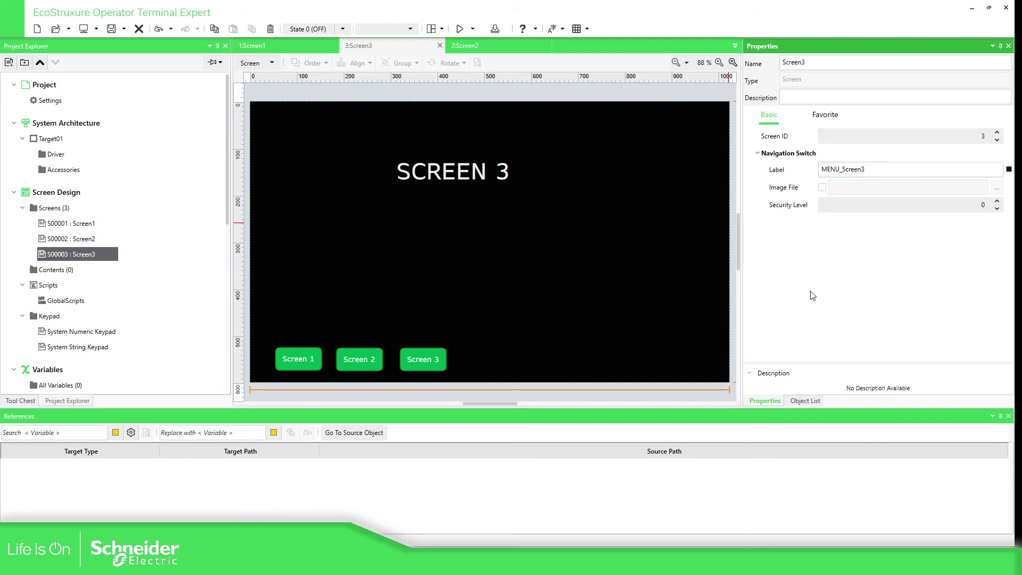
pyautogui.click(310, 237)
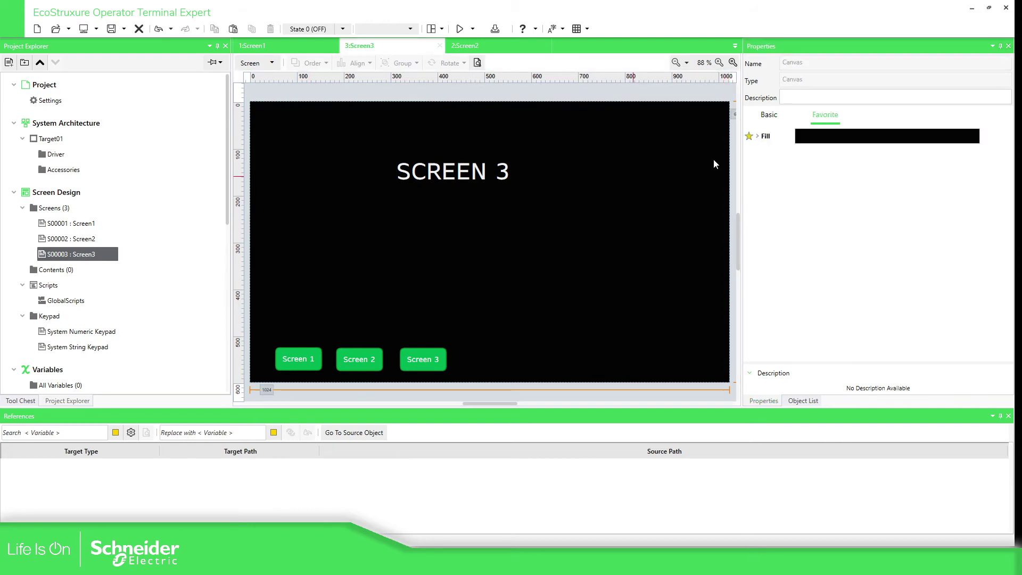
# Rename the screen with ID 3 to "MenuScreen3llal" in its properties
pyautogui.click(78, 256)
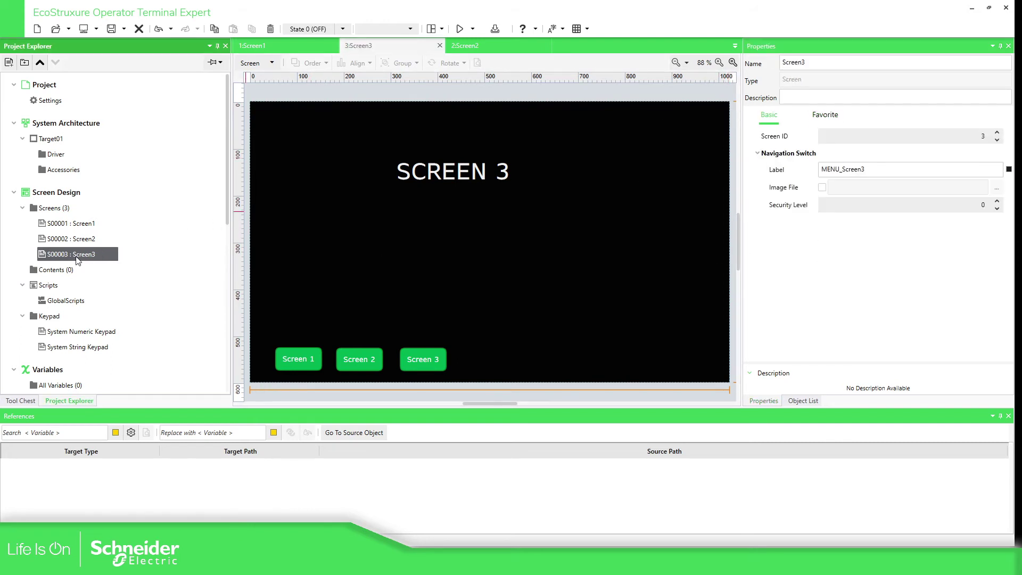
pyautogui.click(899, 170)
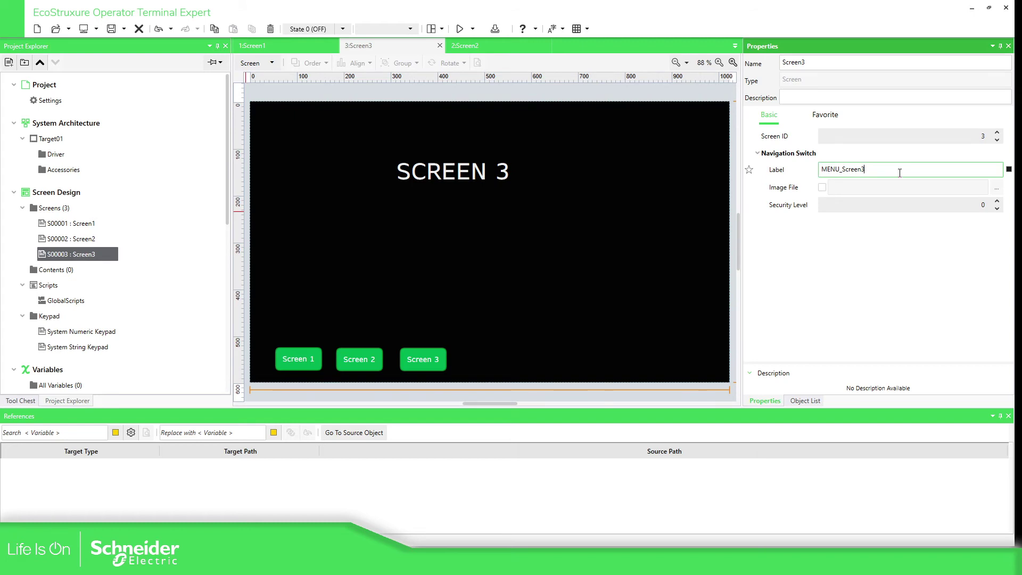
pyautogui.click(759, 156)
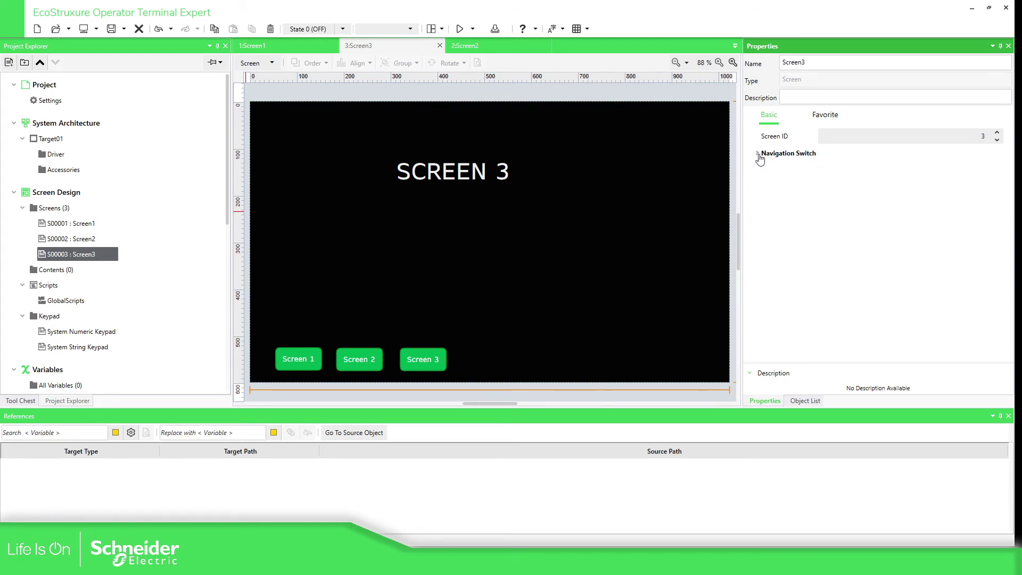
pyautogui.click(758, 156)
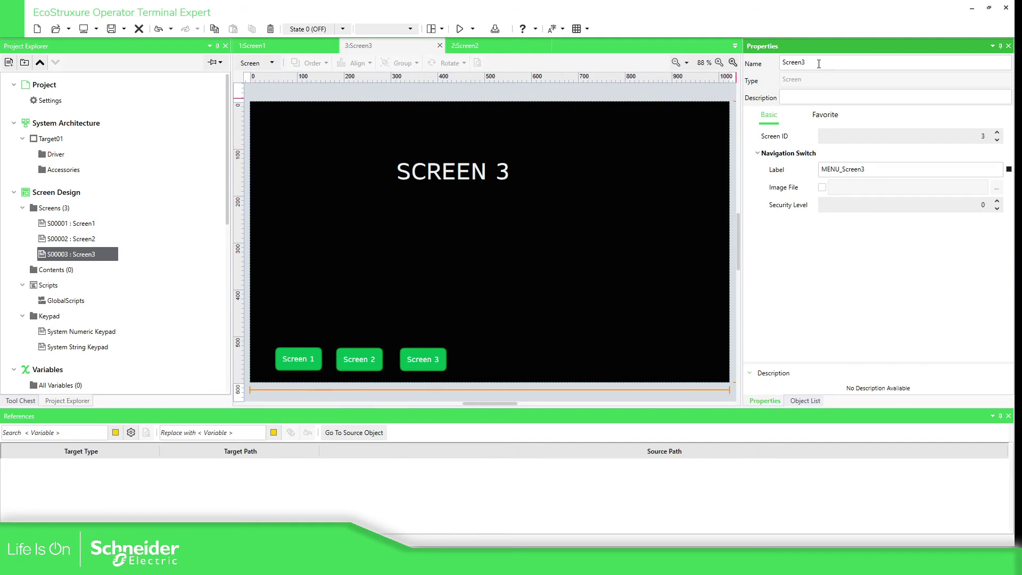
pyautogui.doubleClick(793, 62)
pyautogui.write('Menu')
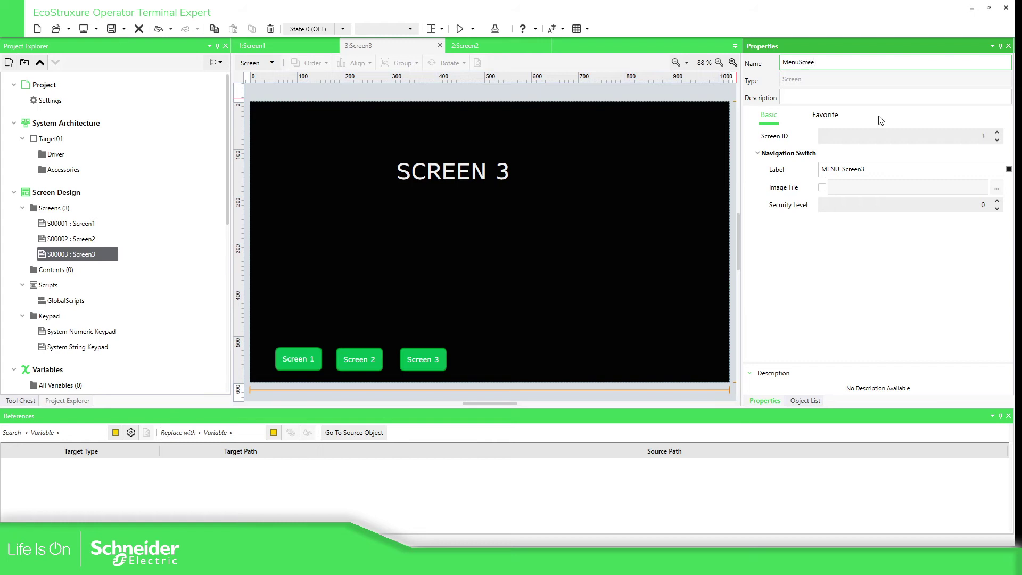
pyautogui.press('Return')
pyautogui.click(100, 258)
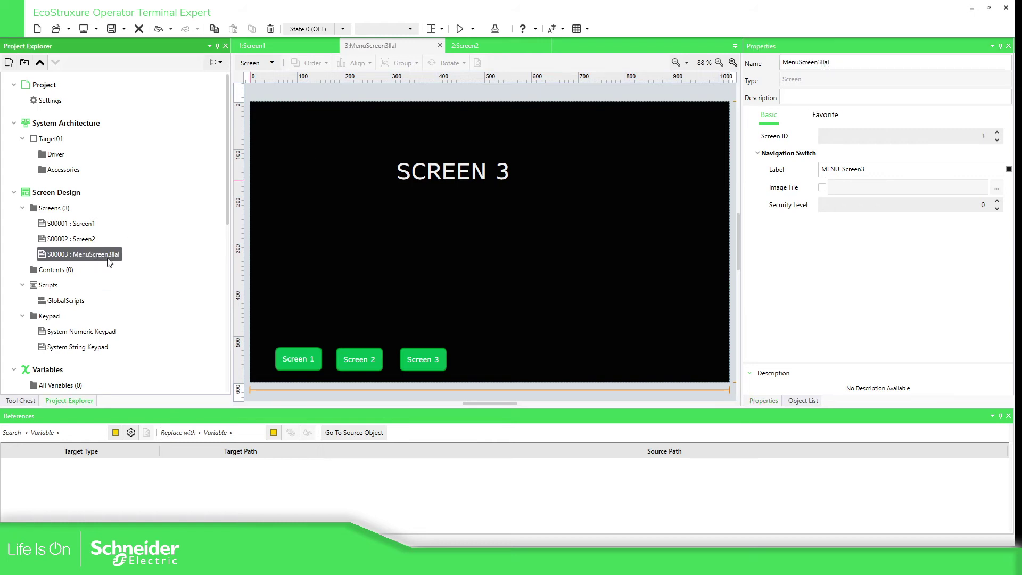
pyautogui.click(458, 233)
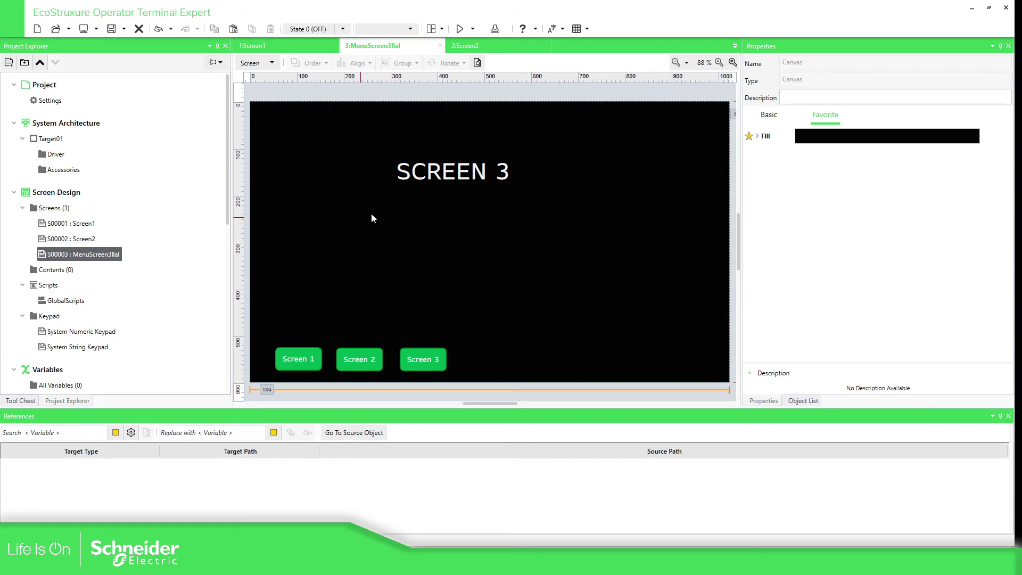
# Run the simulation and test navigation with the Screen 1, Screen 2 and Screen 3 switches
pyautogui.click(474, 29)
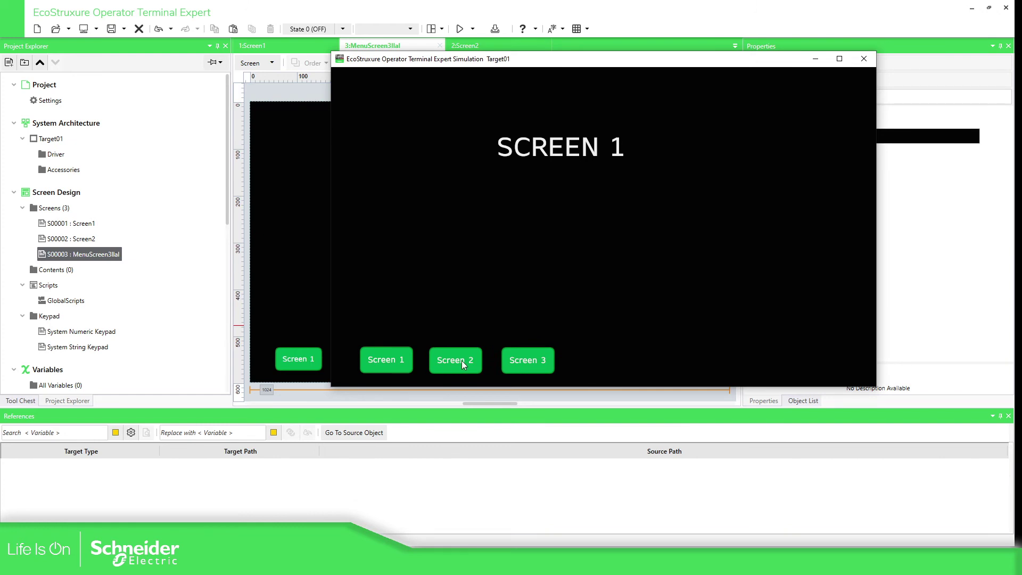
pyautogui.click(462, 361)
pyautogui.click(402, 362)
pyautogui.click(447, 360)
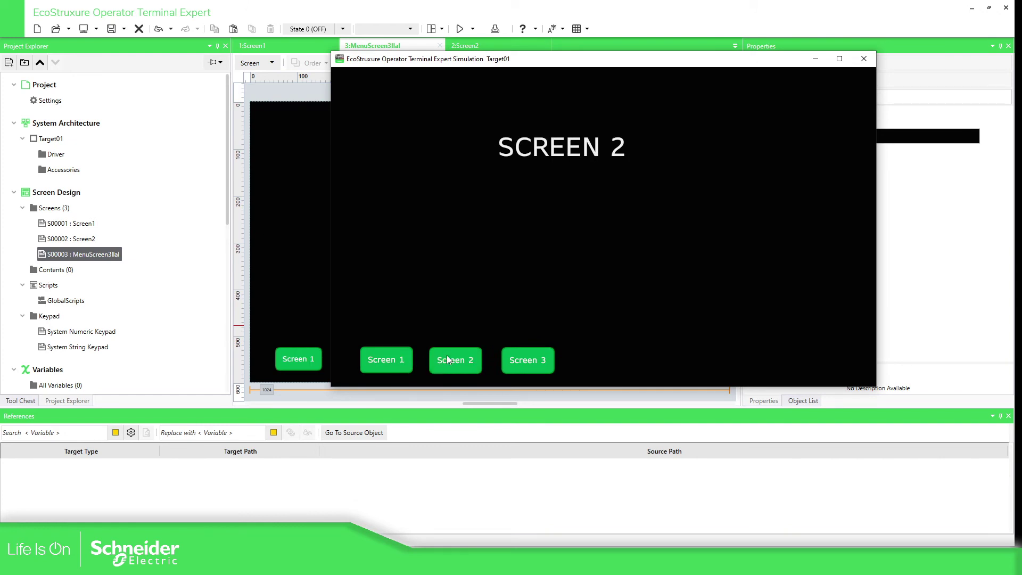
pyautogui.click(535, 363)
# Check the Screen 3 switch's target and set the screen ID of MenuScreen3llal to 5
pyautogui.click(78, 255)
pyautogui.click(430, 361)
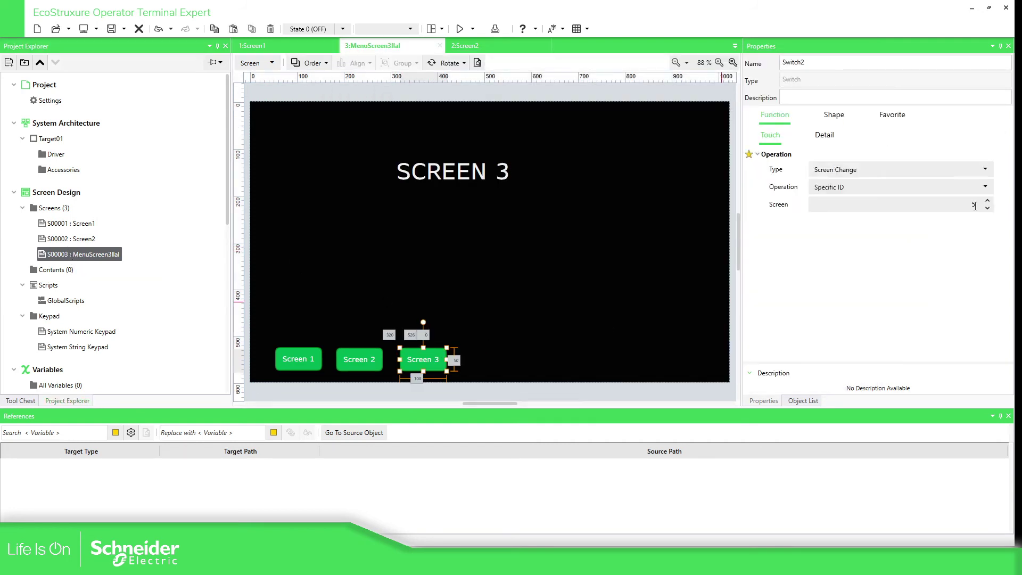
pyautogui.click(975, 206)
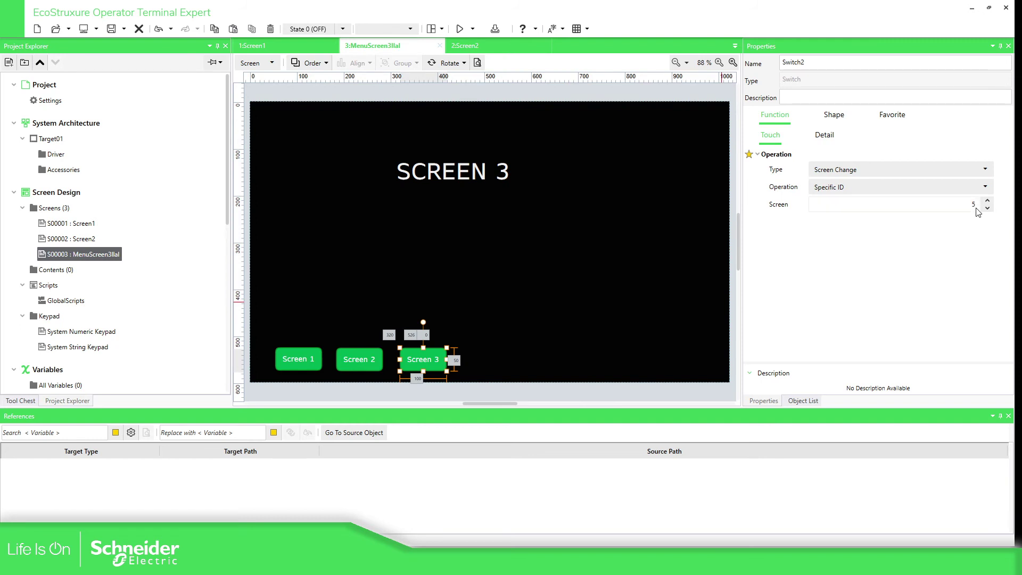
pyautogui.click(85, 257)
pyautogui.click(997, 136)
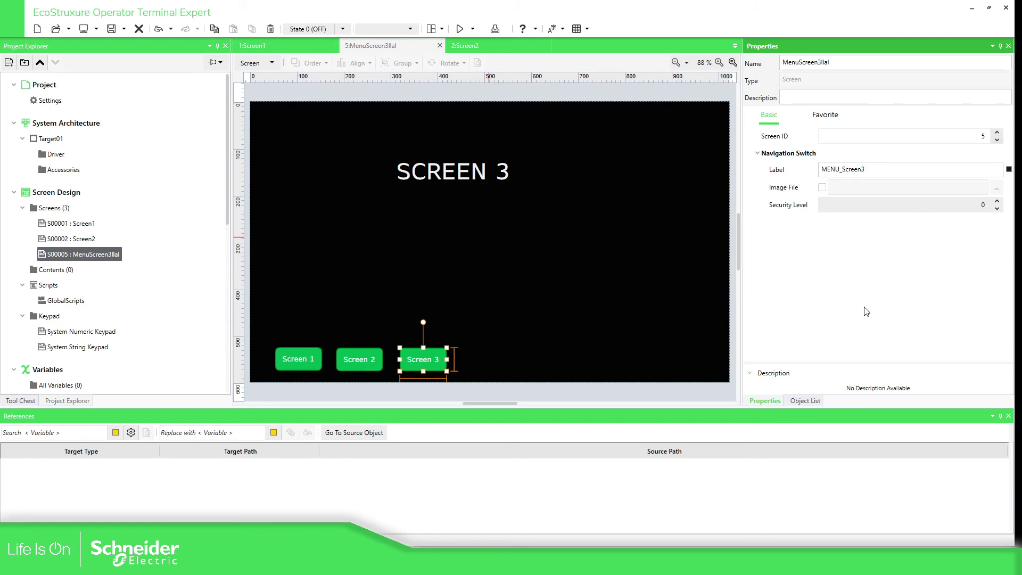
pyautogui.click(299, 258)
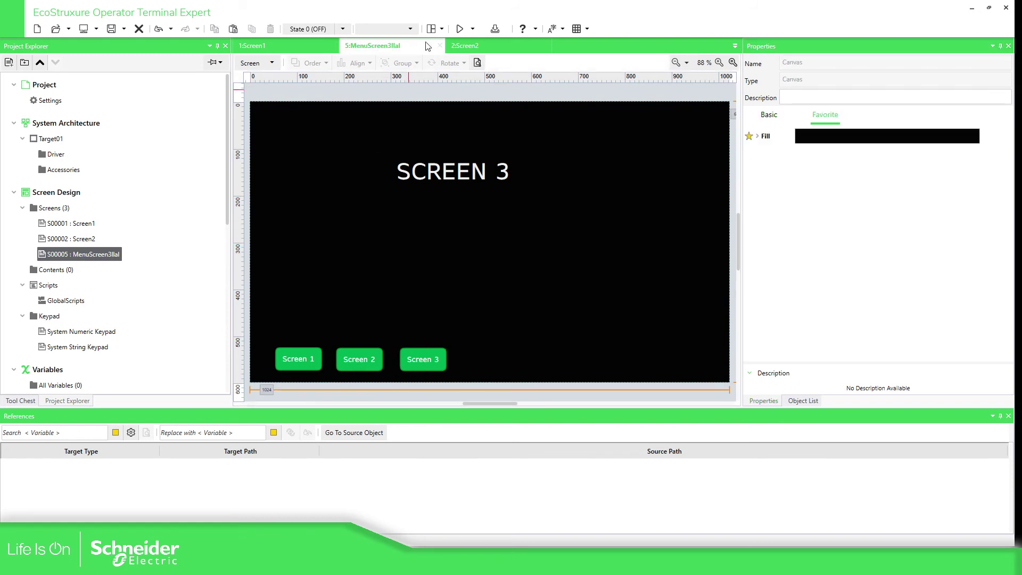
# Restart the simulation, test the switches between all three screens, and close the simulation
pyautogui.click(472, 30)
pyautogui.click(484, 64)
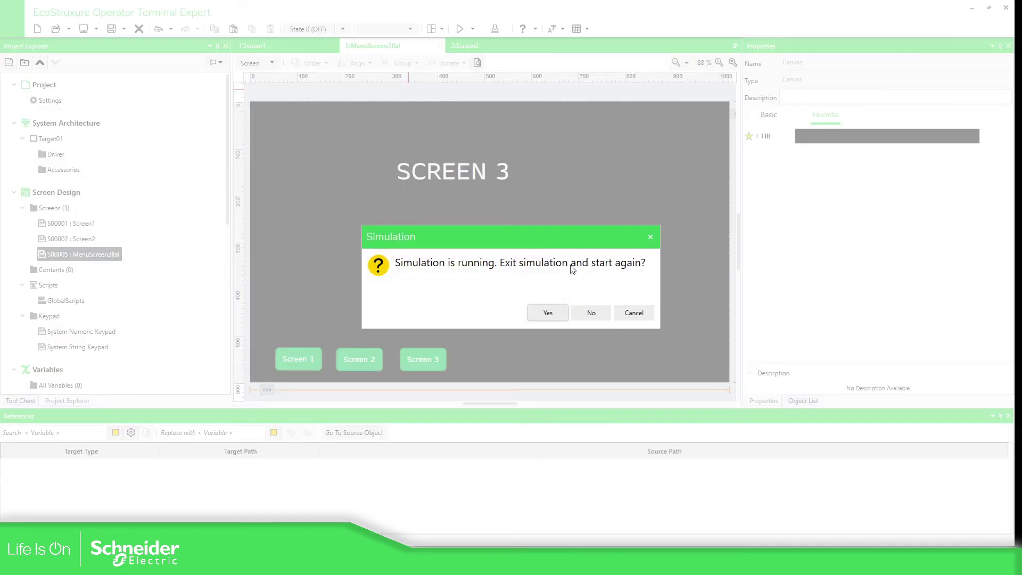
pyautogui.click(551, 318)
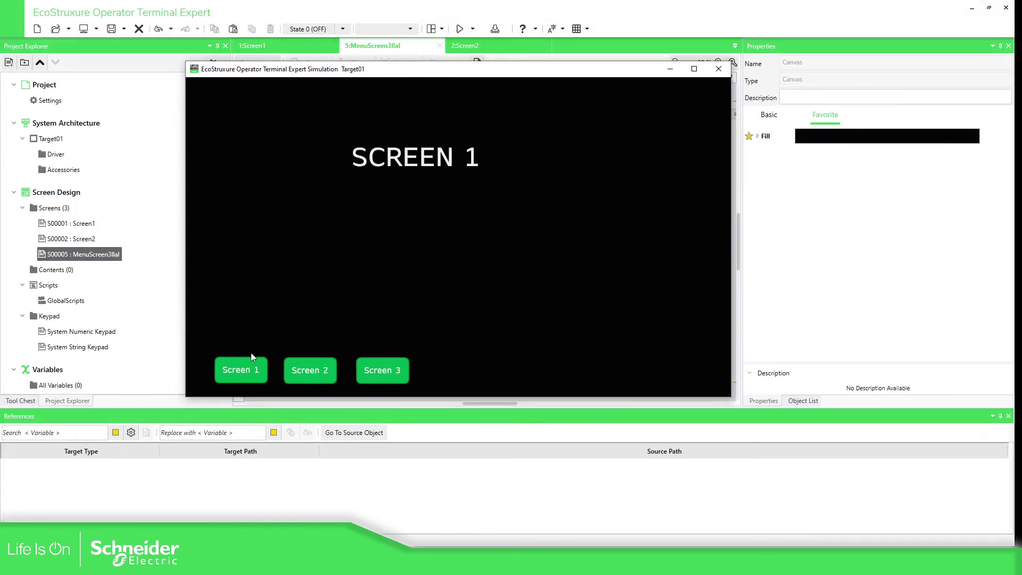
pyautogui.click(315, 371)
pyautogui.click(402, 370)
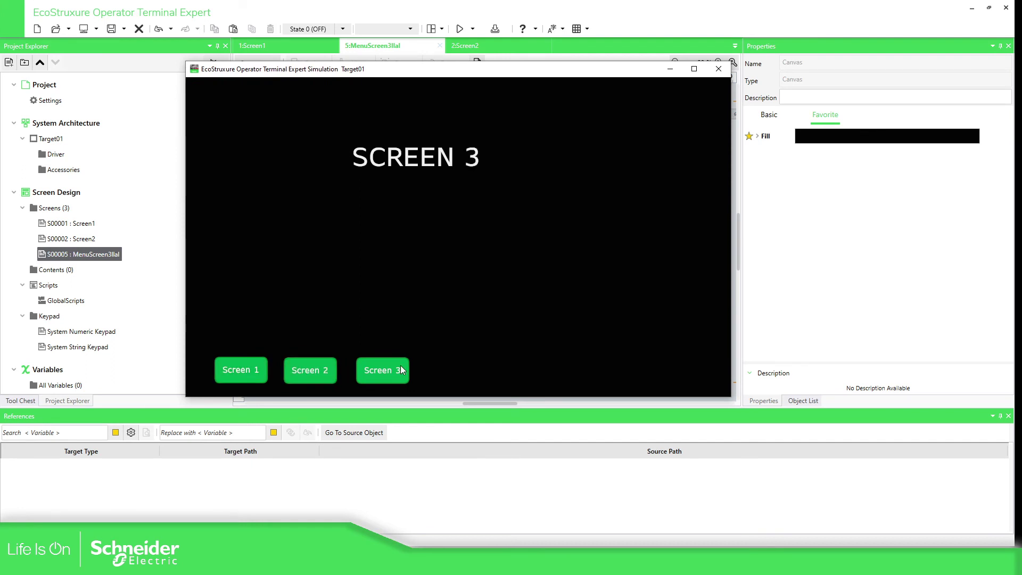
pyautogui.click(312, 370)
pyautogui.click(243, 372)
pyautogui.click(309, 371)
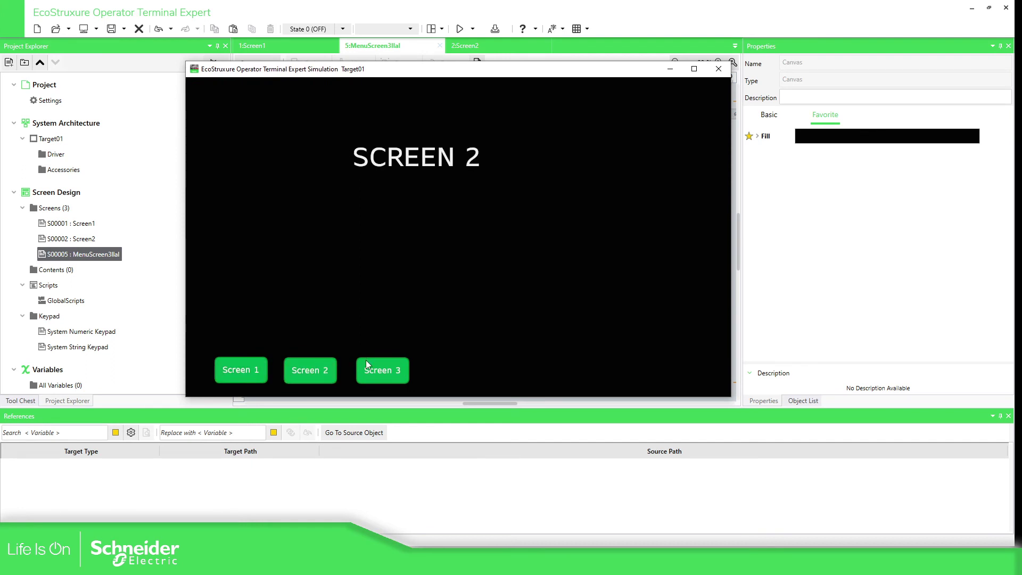
pyautogui.click(382, 371)
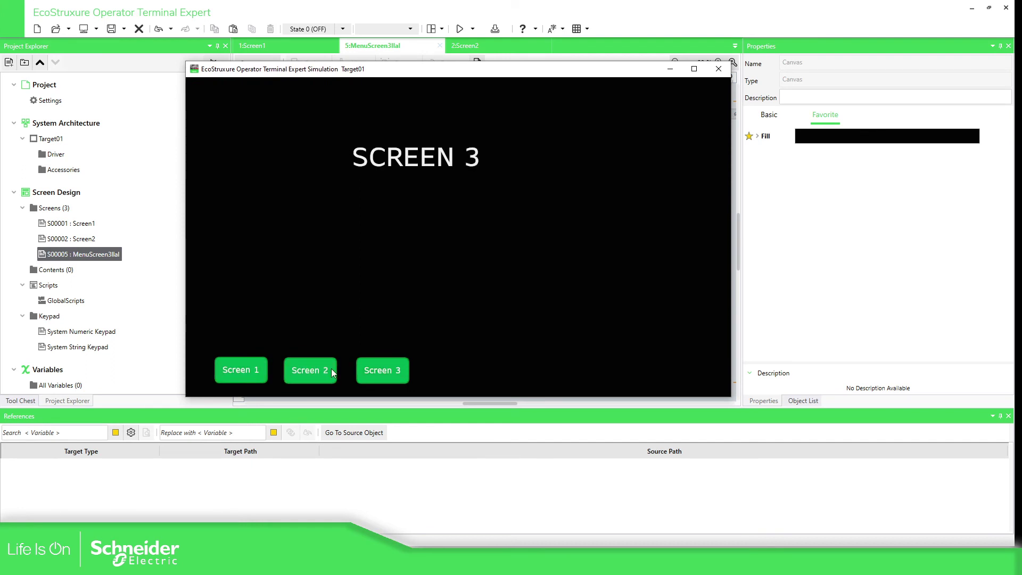
pyautogui.click(718, 70)
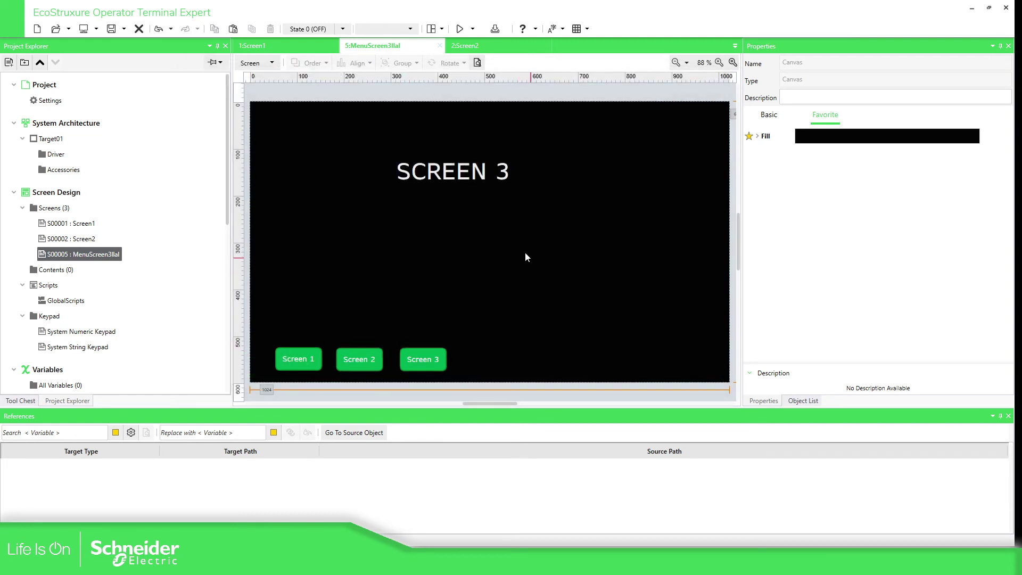
# Place a Numeric Display near the upper-left corner of the Screen1 canvas
pyautogui.click(87, 224)
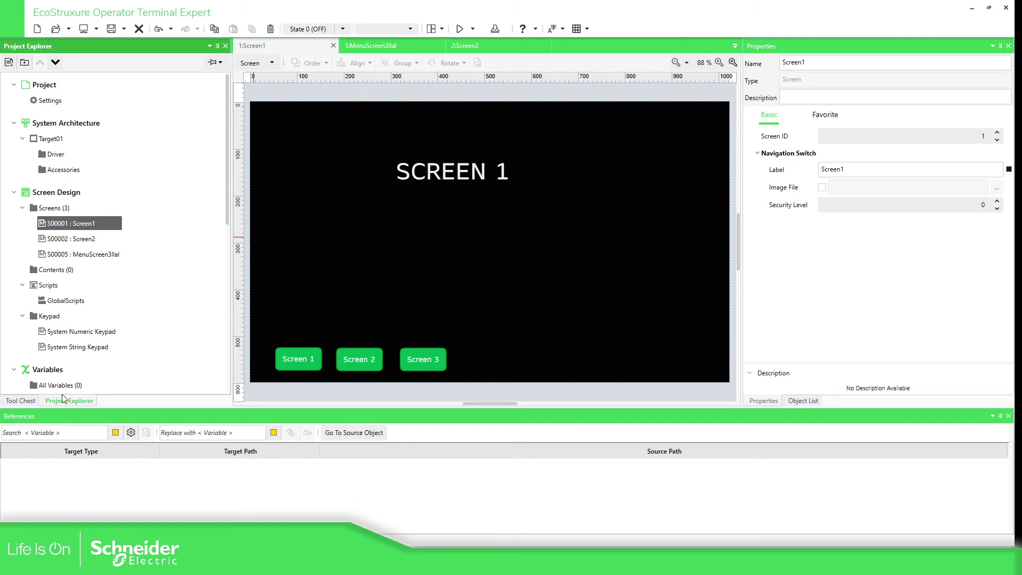
pyautogui.click(20, 401)
pyautogui.scroll(-1, 222, 289)
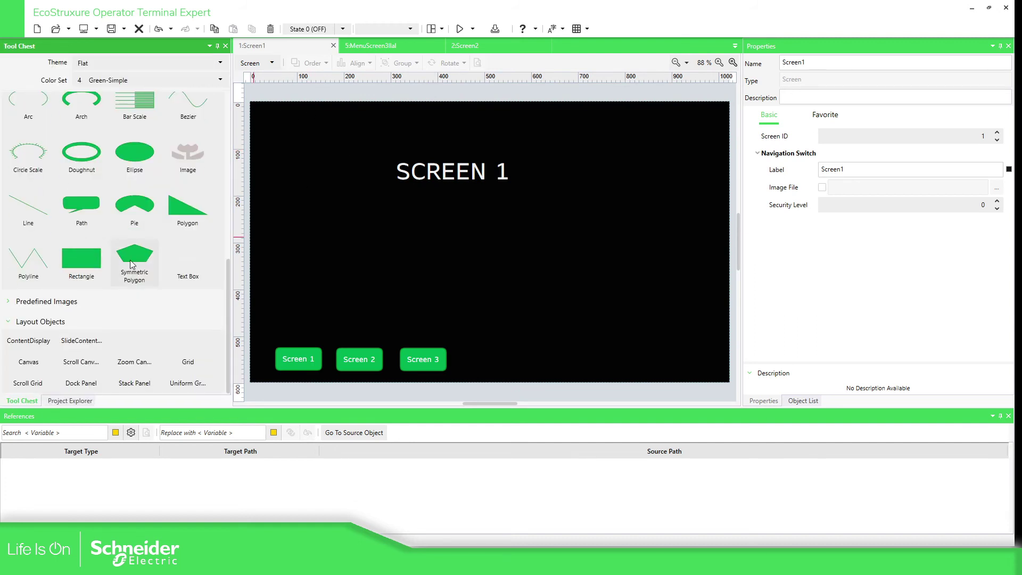
pyautogui.scroll(5, 147, 297)
pyautogui.scroll(3, 147, 292)
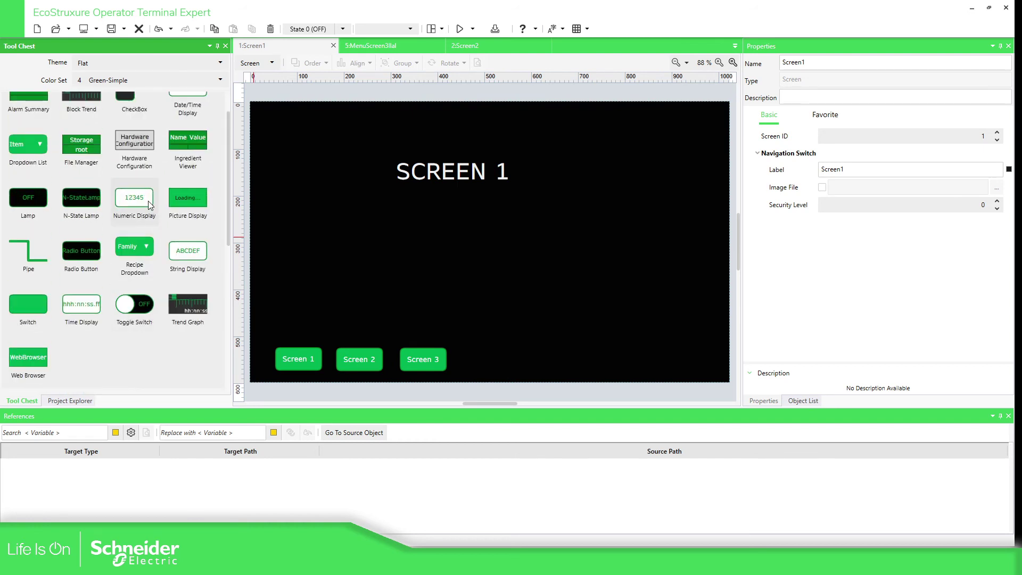
pyautogui.click(573, 176)
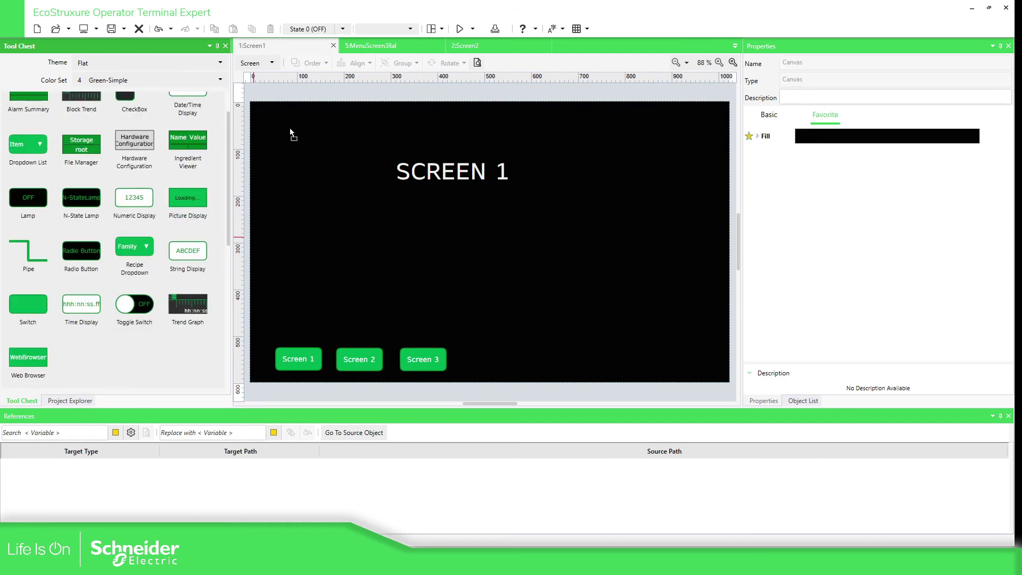
pyautogui.moveTo(290, 133); pyautogui.dragTo(296, 133)
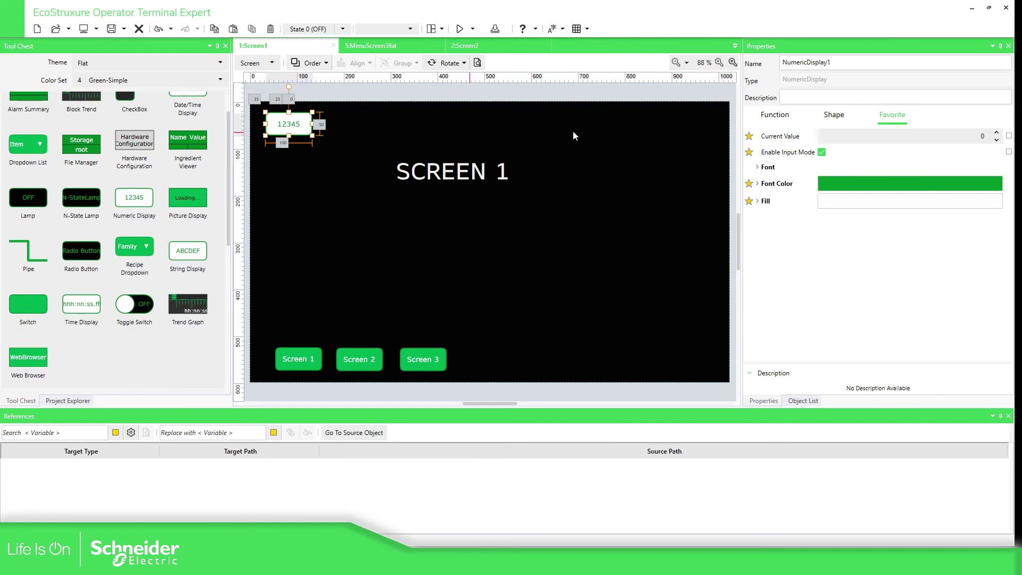
# Link the numeric display's current value to the target property Target01.Preferences.ScreenID with direction Two Way
pyautogui.click(1009, 137)
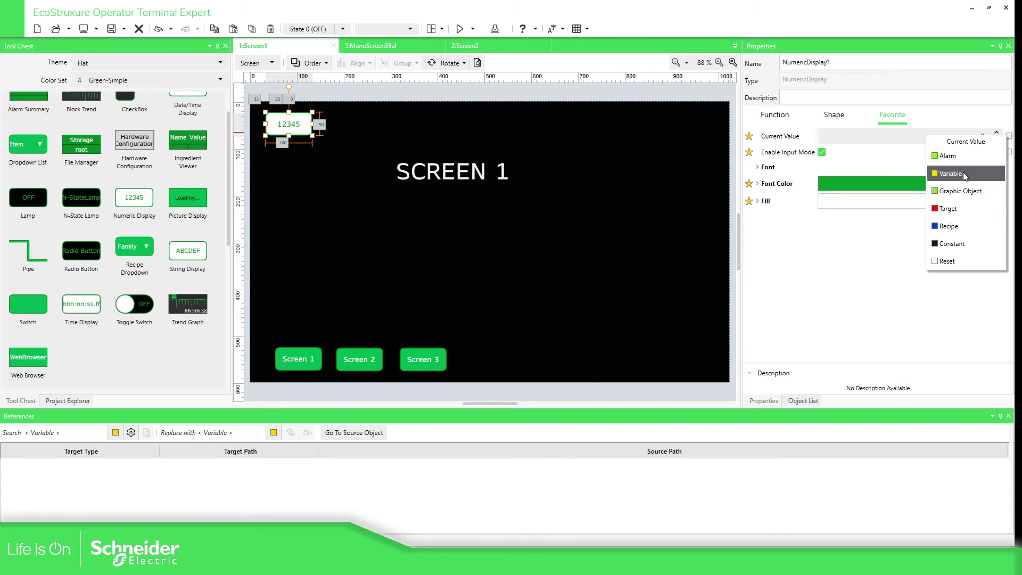
pyautogui.click(950, 209)
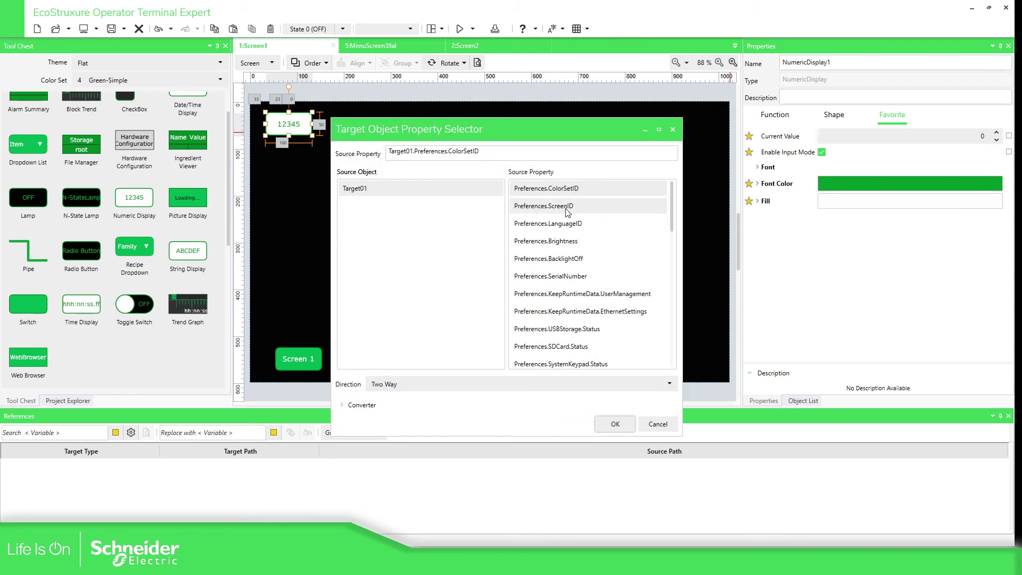
pyautogui.click(565, 212)
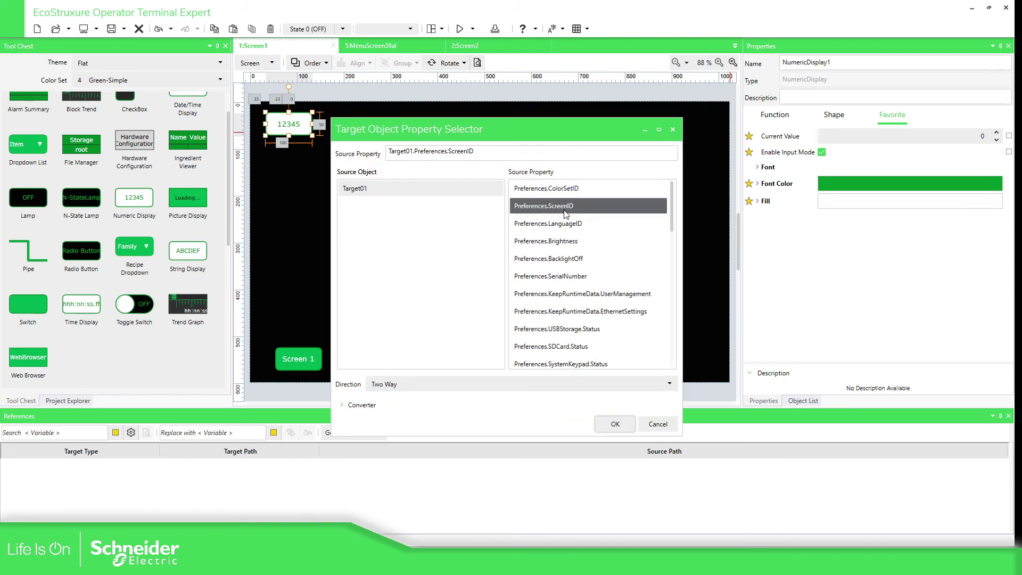
pyautogui.click(618, 431)
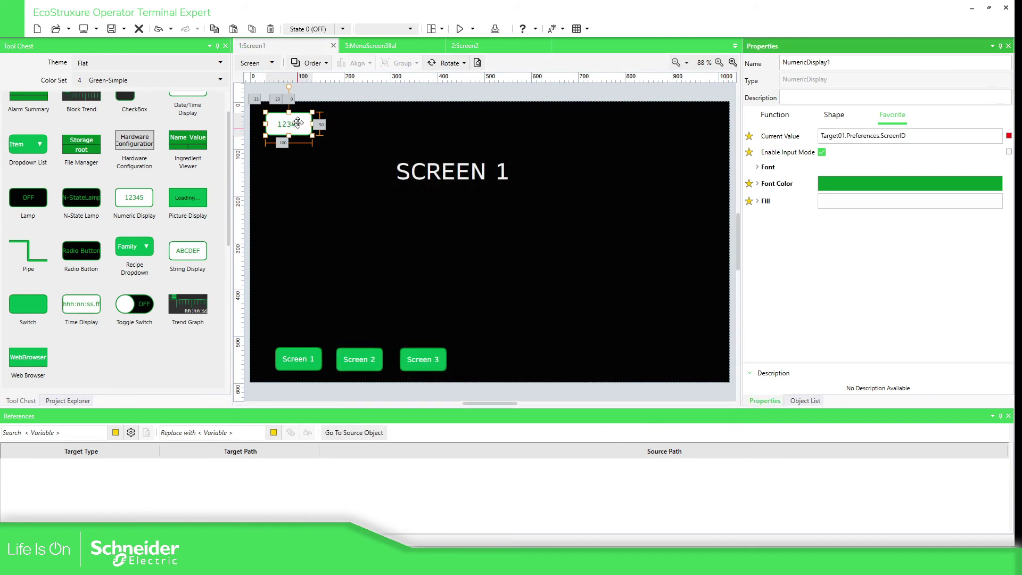
# Review the target property linked to the numeric display's current value and accept it
pyautogui.click(1008, 136)
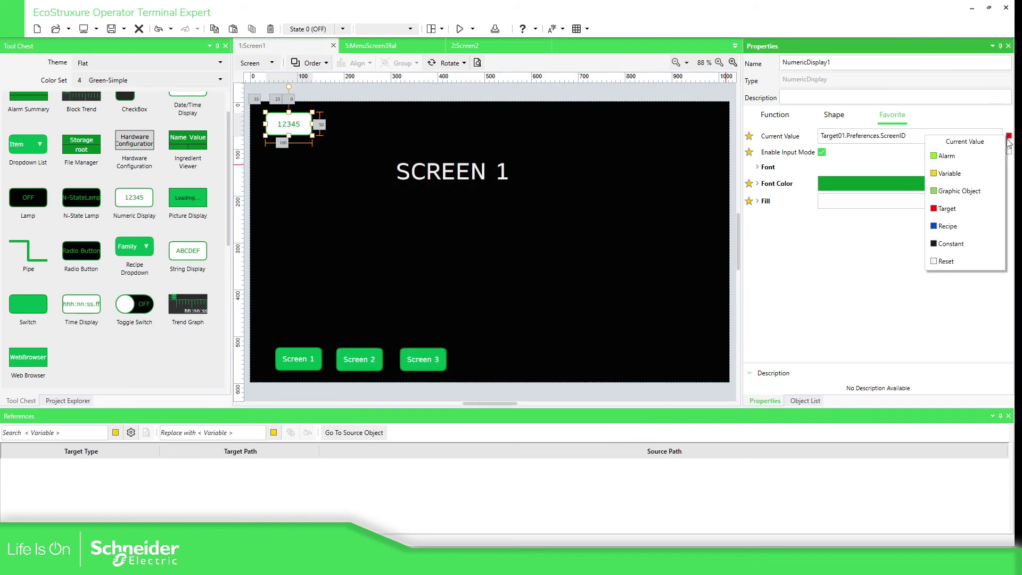
pyautogui.click(946, 209)
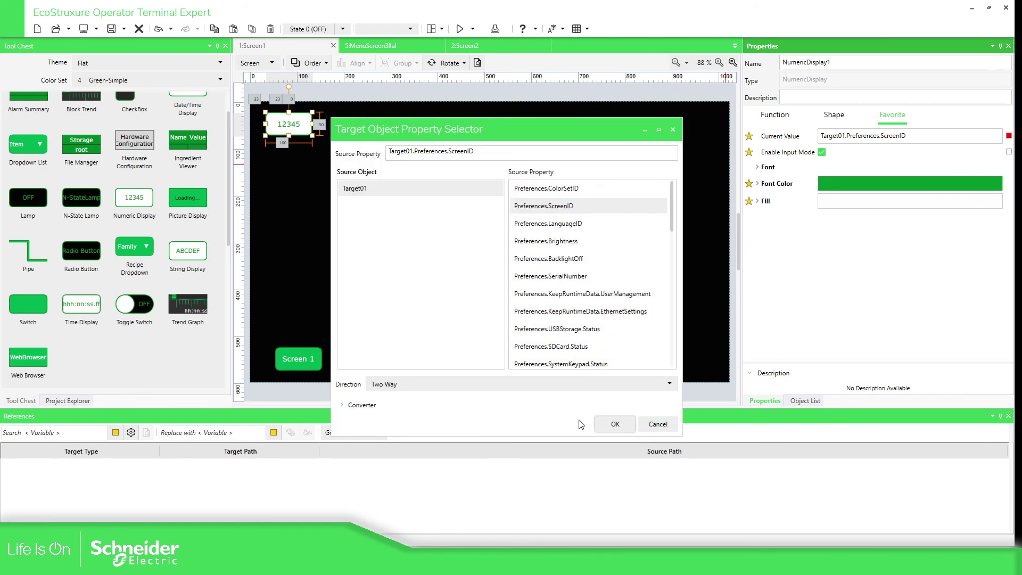
pyautogui.click(616, 428)
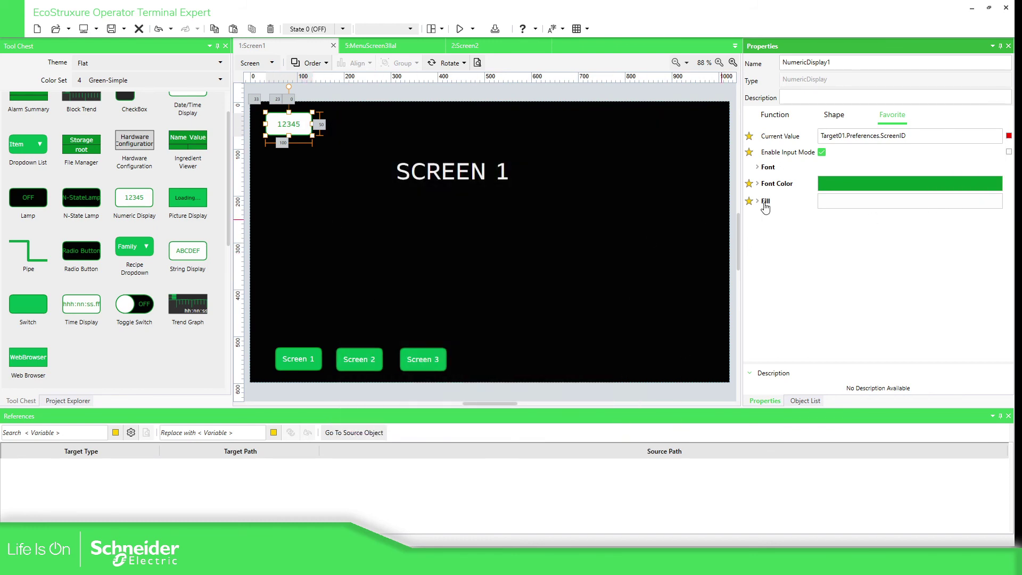
# Copy the numeric display from Screen1 to the same position on Screen2 and MenuScreen3llal
pyautogui.click(322, 189)
pyautogui.click(277, 126)
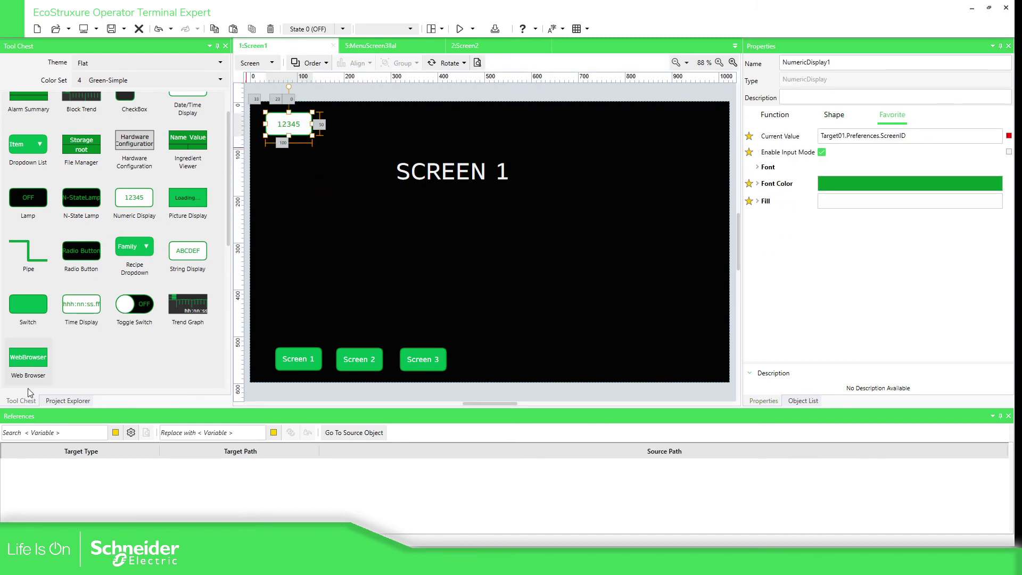
pyautogui.click(68, 400)
pyautogui.click(93, 239)
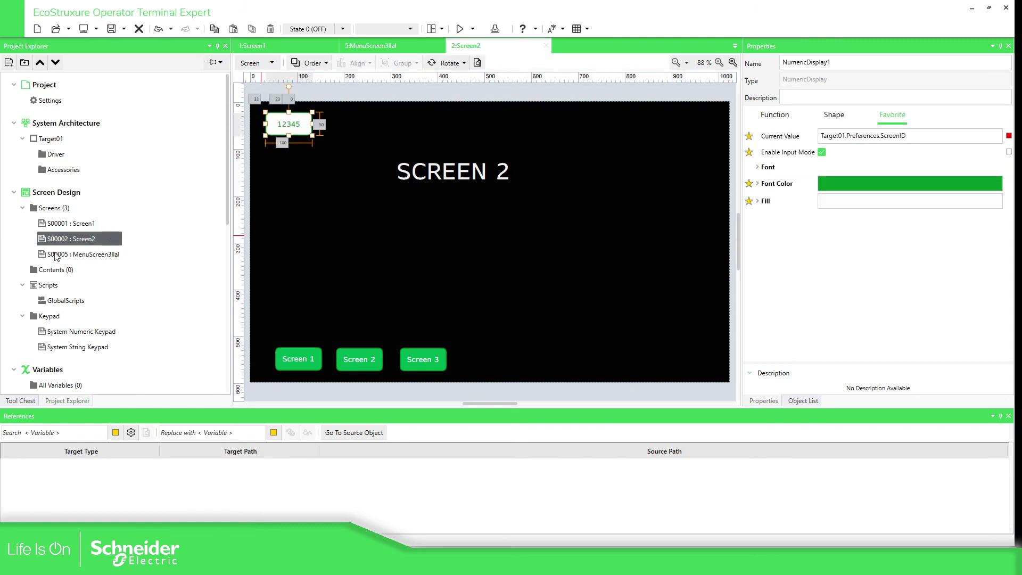
pyautogui.click(88, 255)
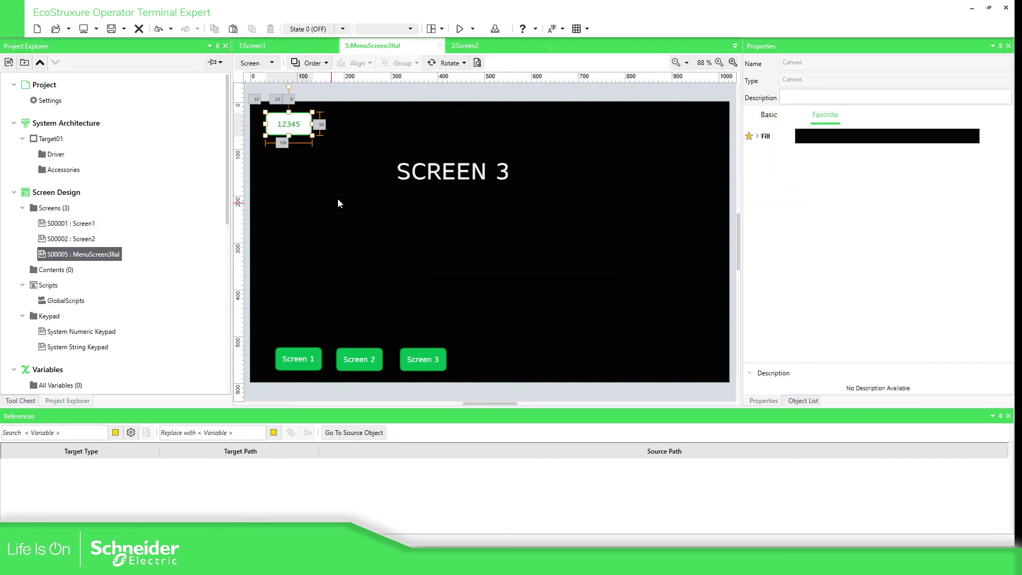
# Run the simulation and enter screen IDs 2 and 3 in the numeric display
pyautogui.click(473, 29)
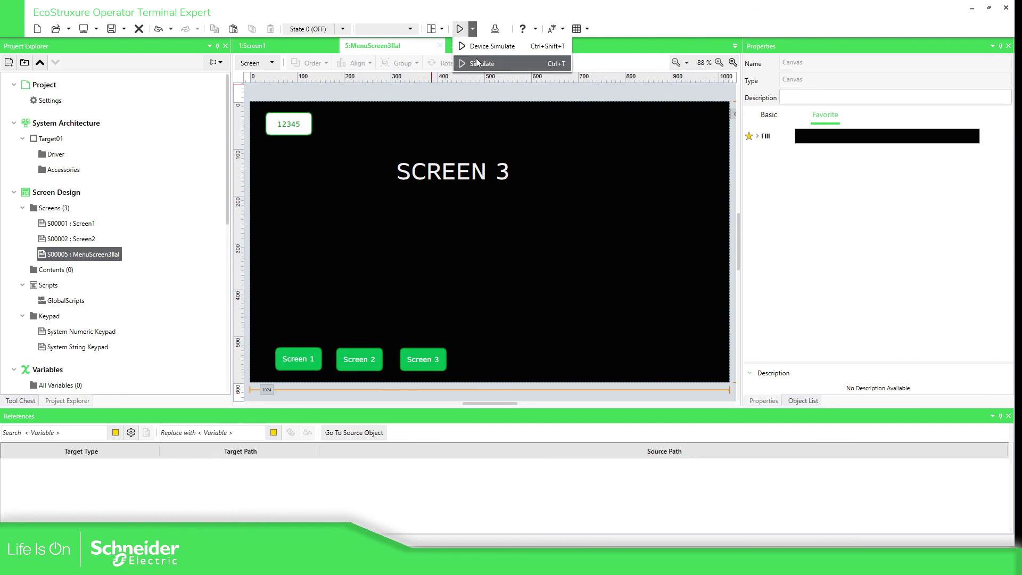
pyautogui.click(479, 64)
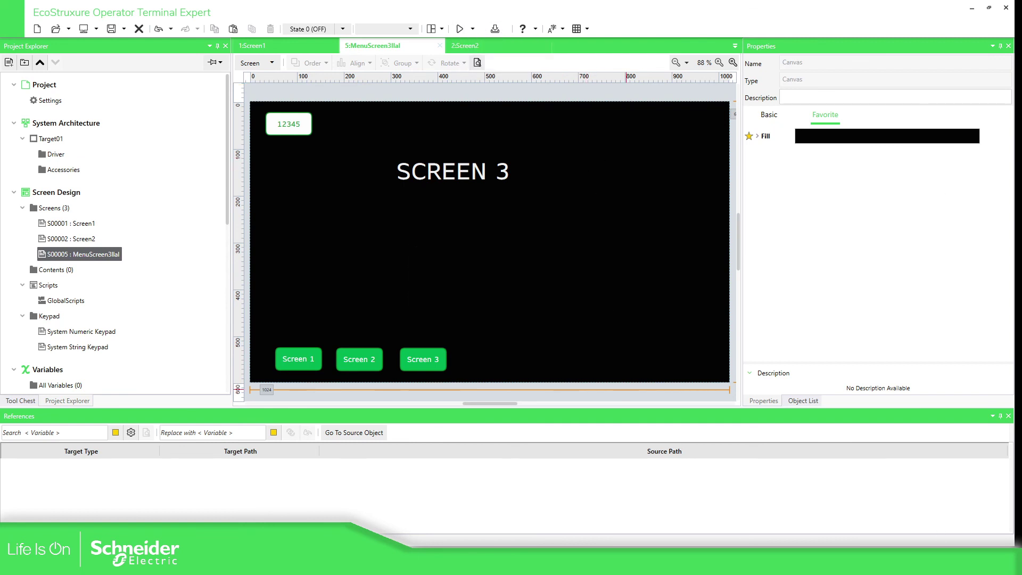
pyautogui.click(328, 118)
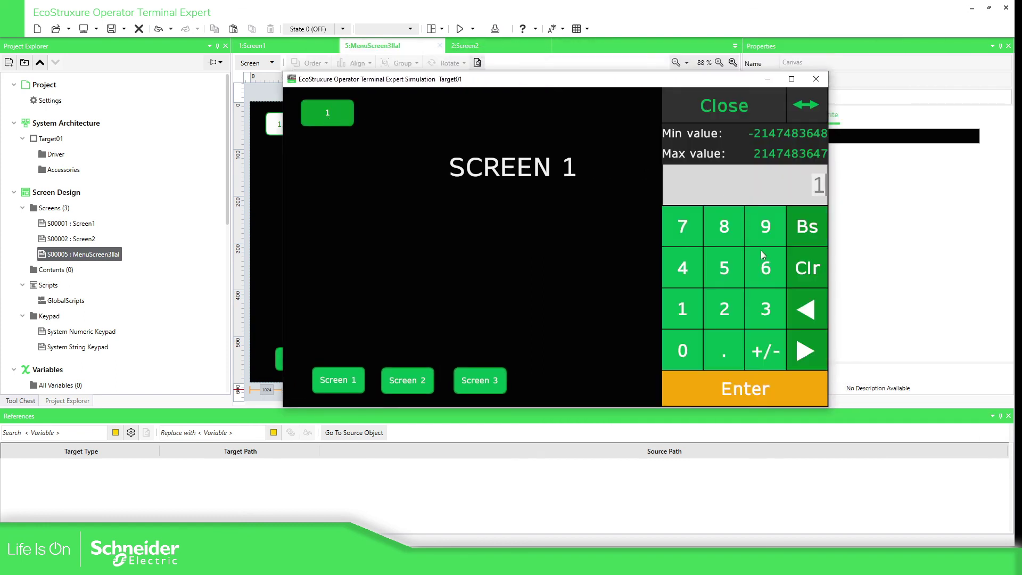
pyautogui.click(730, 325)
pyautogui.click(737, 388)
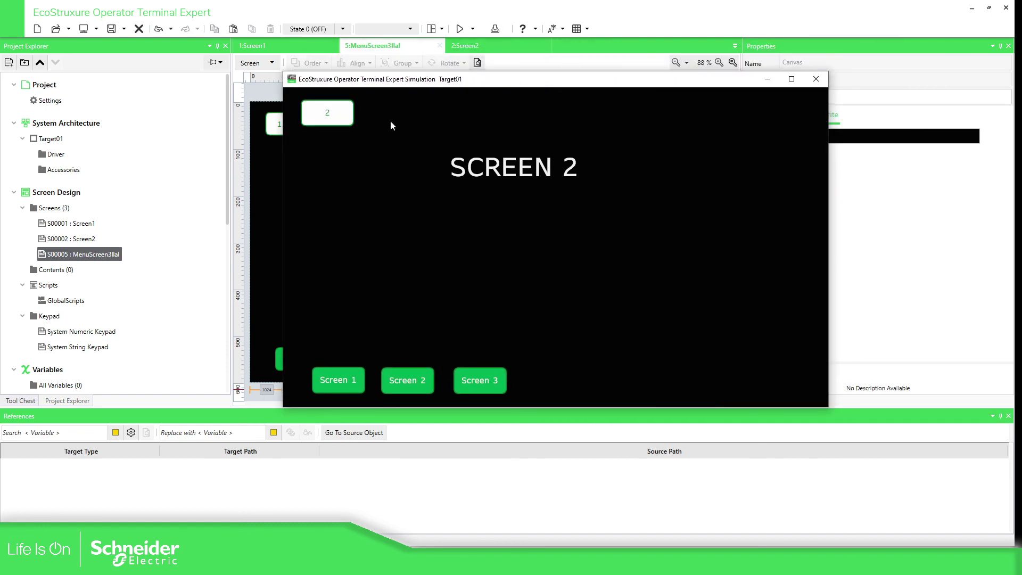
pyautogui.click(342, 112)
pyautogui.click(775, 315)
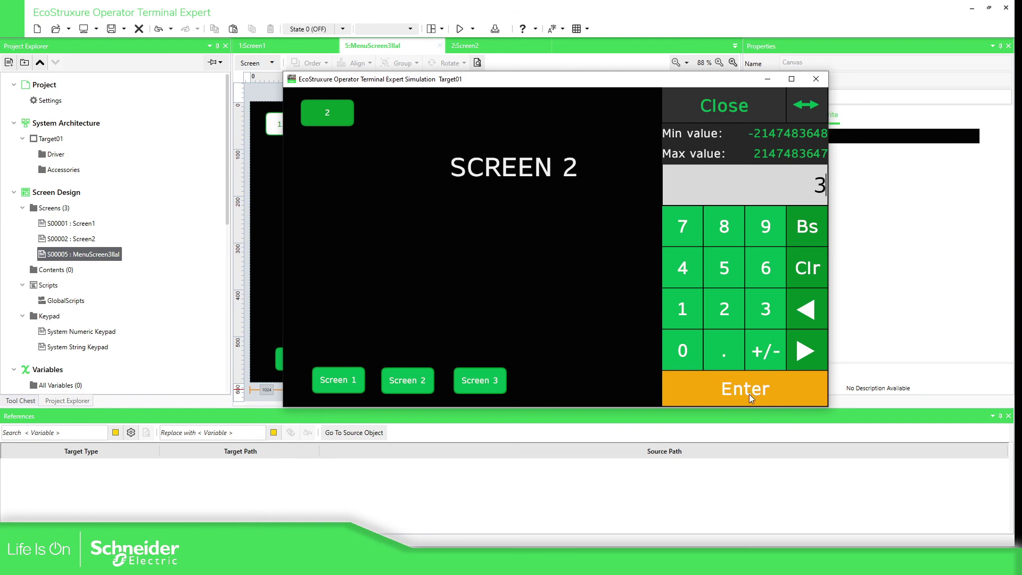
pyautogui.click(750, 398)
# Enter the nonexistent screen ID 3221 in the simulated numeric display
pyautogui.click(327, 117)
pyautogui.click(770, 311)
pyautogui.click(722, 313)
pyautogui.click(721, 313)
pyautogui.click(675, 315)
pyautogui.click(713, 386)
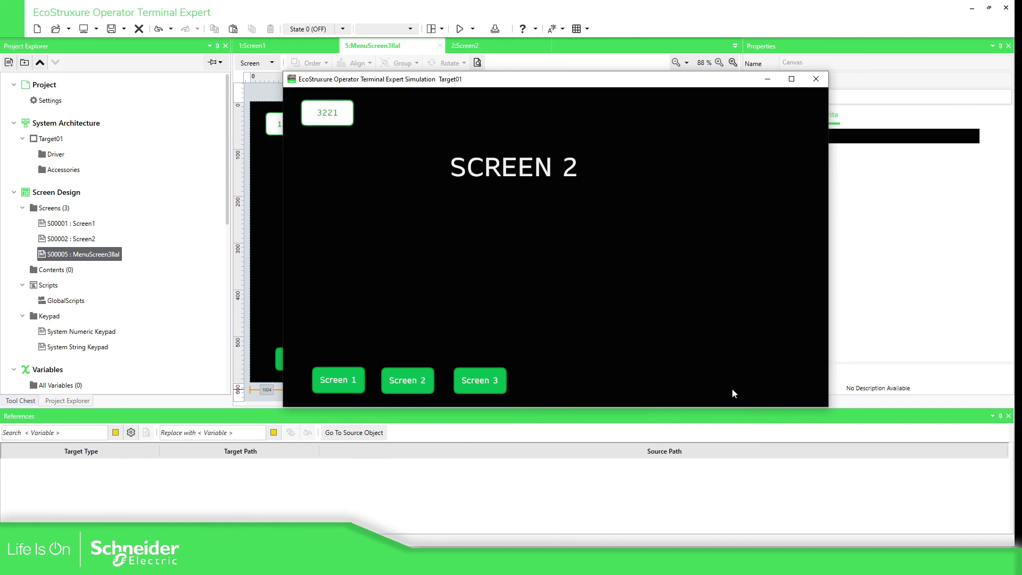
# Enter screen ID 5 in the simulated numeric display to change screens
pyautogui.click(349, 124)
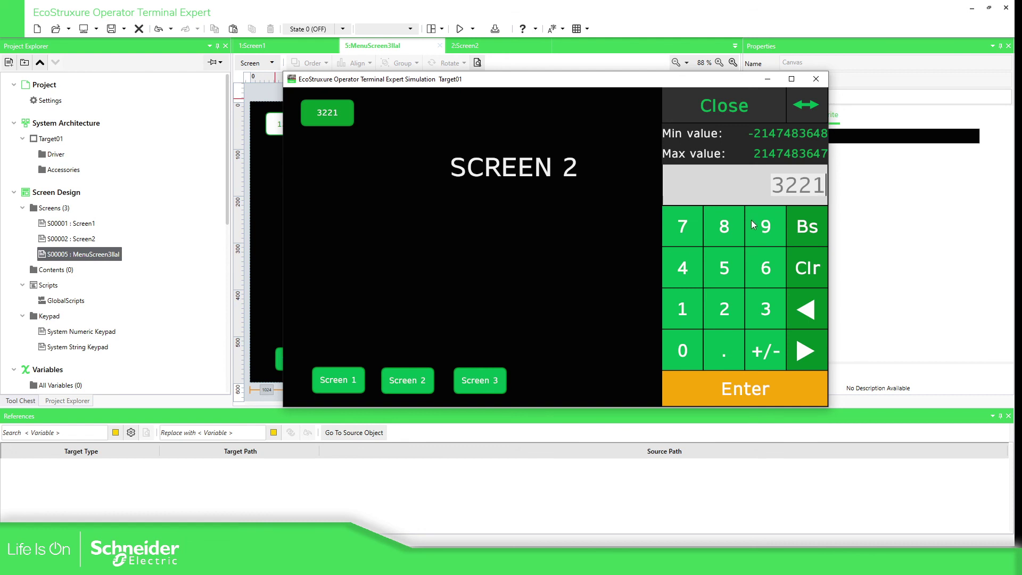
pyautogui.click(725, 273)
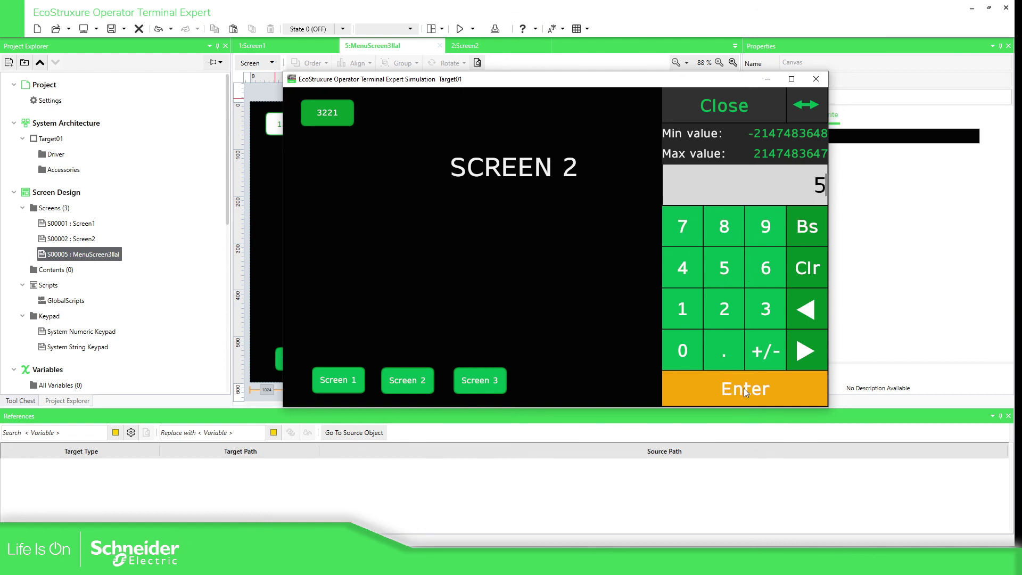
pyautogui.click(745, 392)
# Test the numeric display in the simulation while navigating with the Screen 1, Screen 2 and Screen 3 switches
pyautogui.click(398, 388)
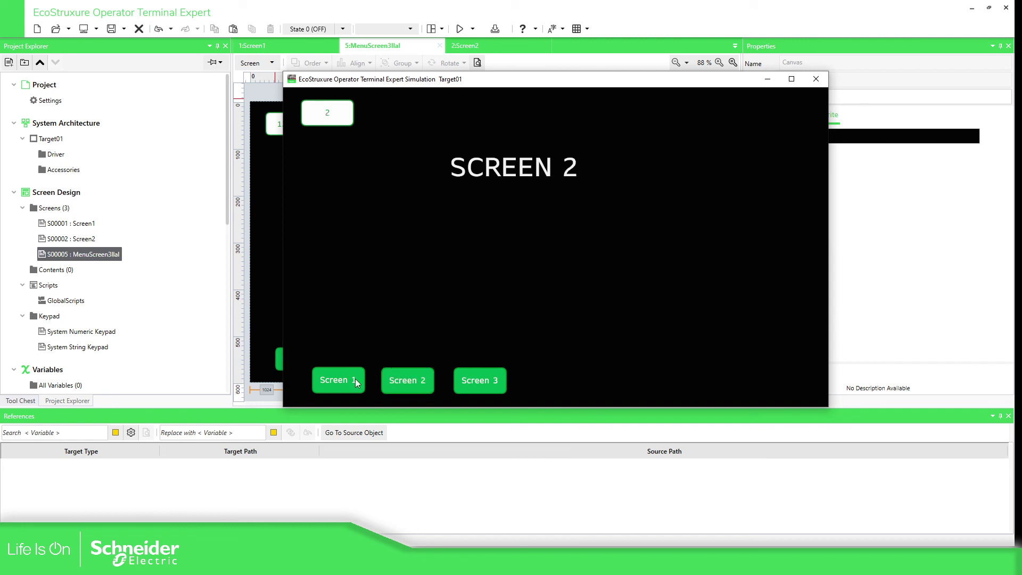
pyautogui.click(356, 379)
pyautogui.click(395, 379)
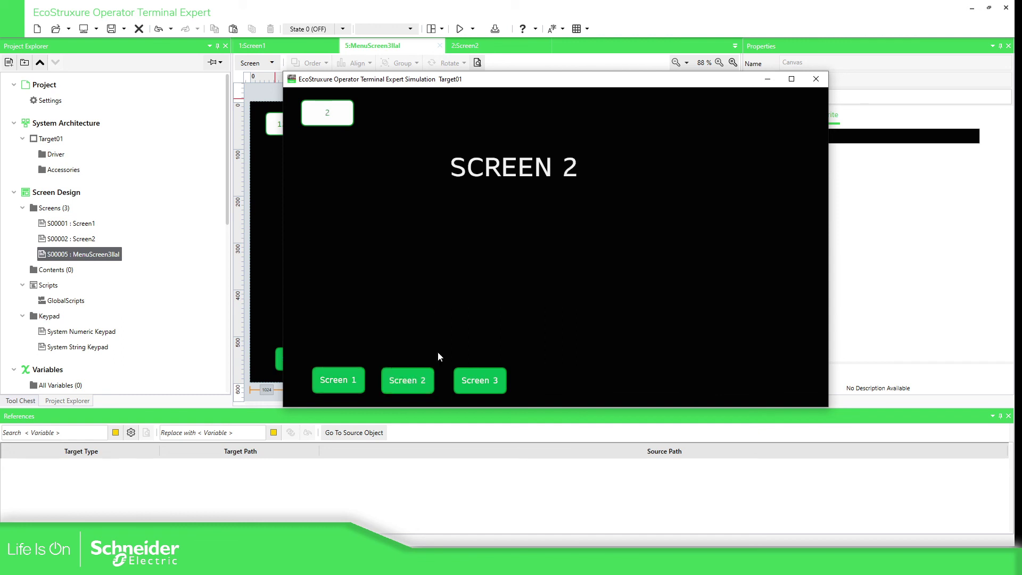
pyautogui.click(487, 384)
pyautogui.click(330, 379)
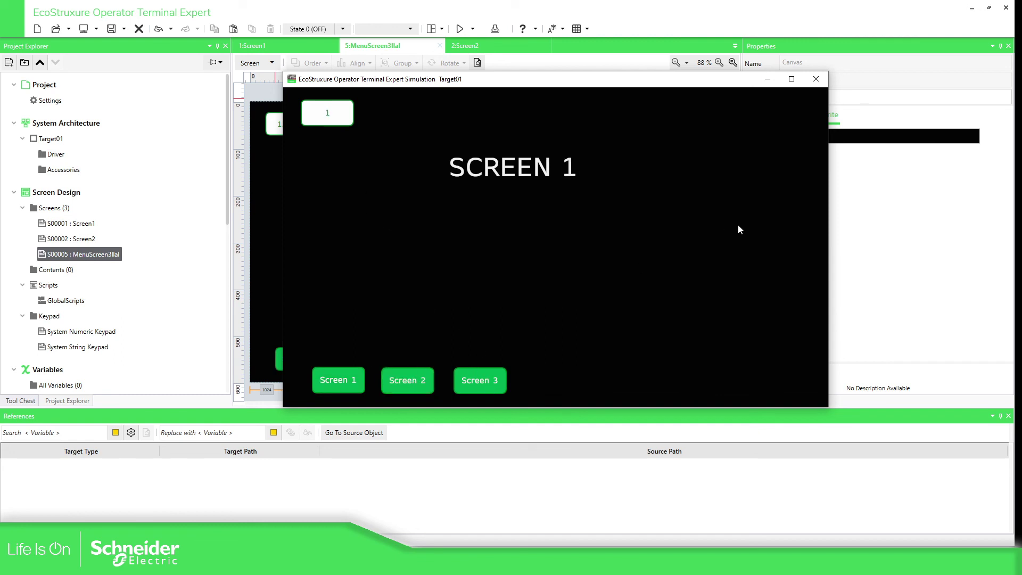